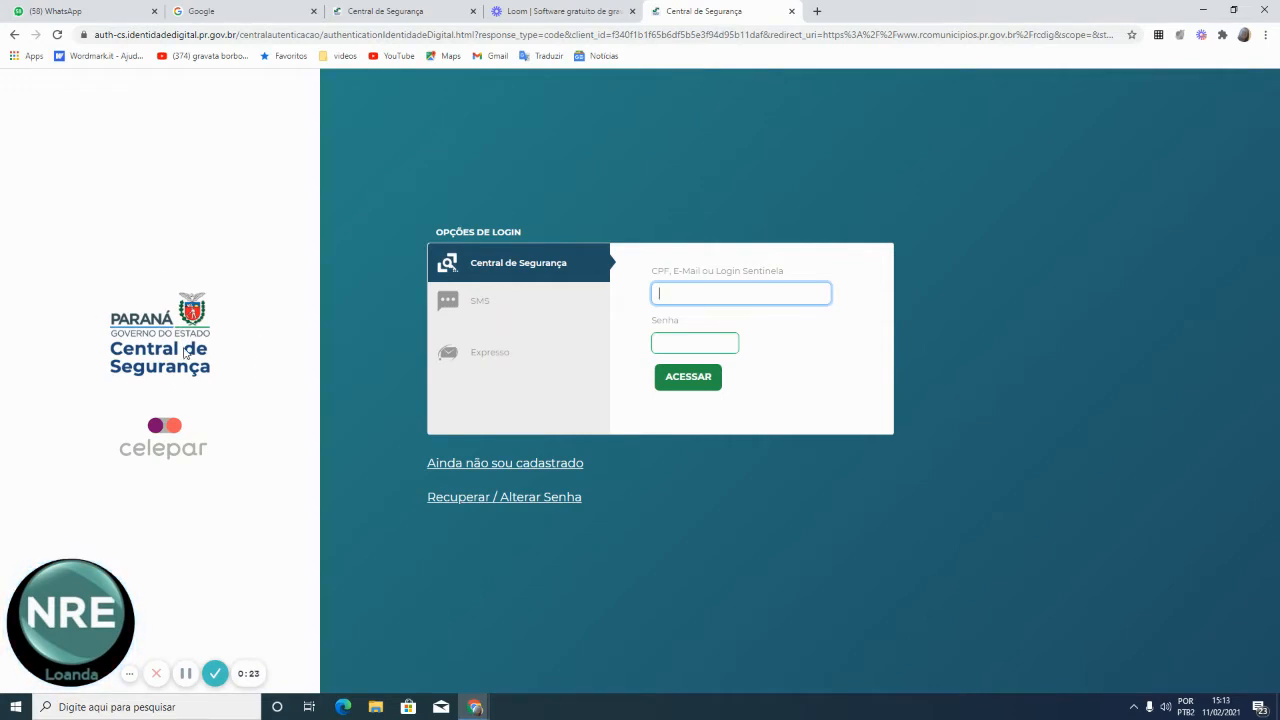
# Log in to Central de Segurança using the saved CPF and the account password
pyautogui.click(694, 295)
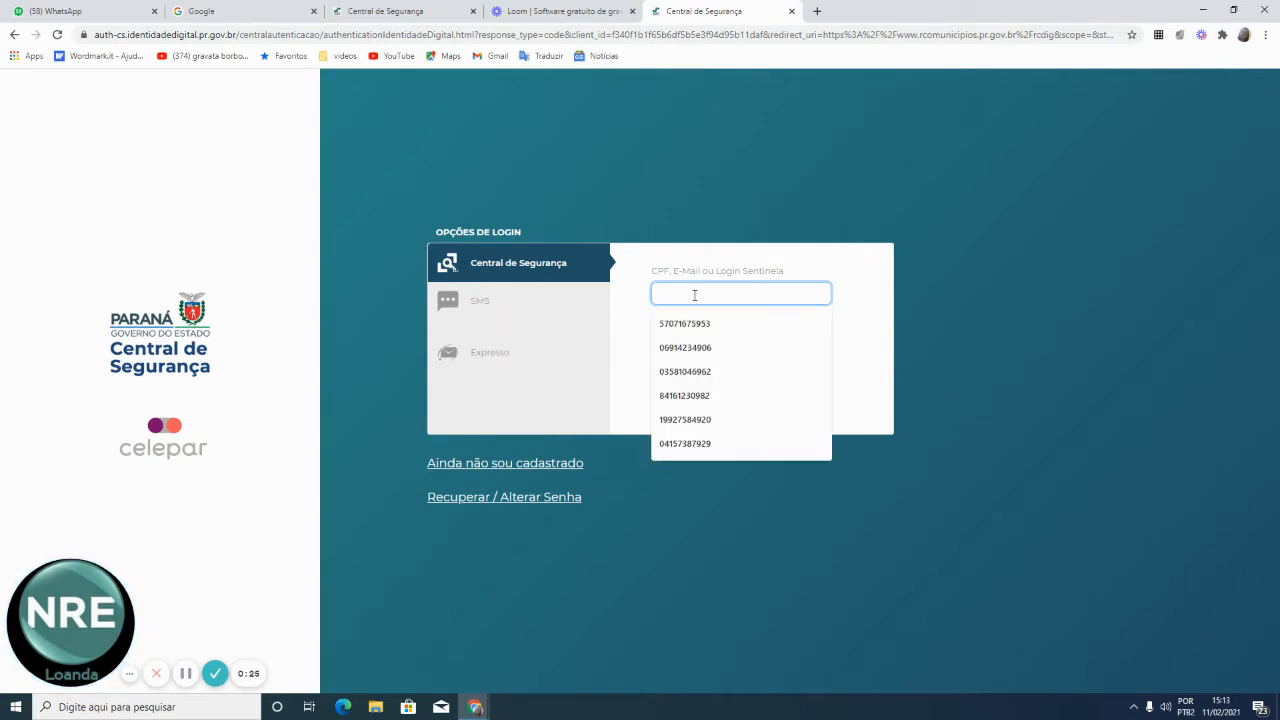
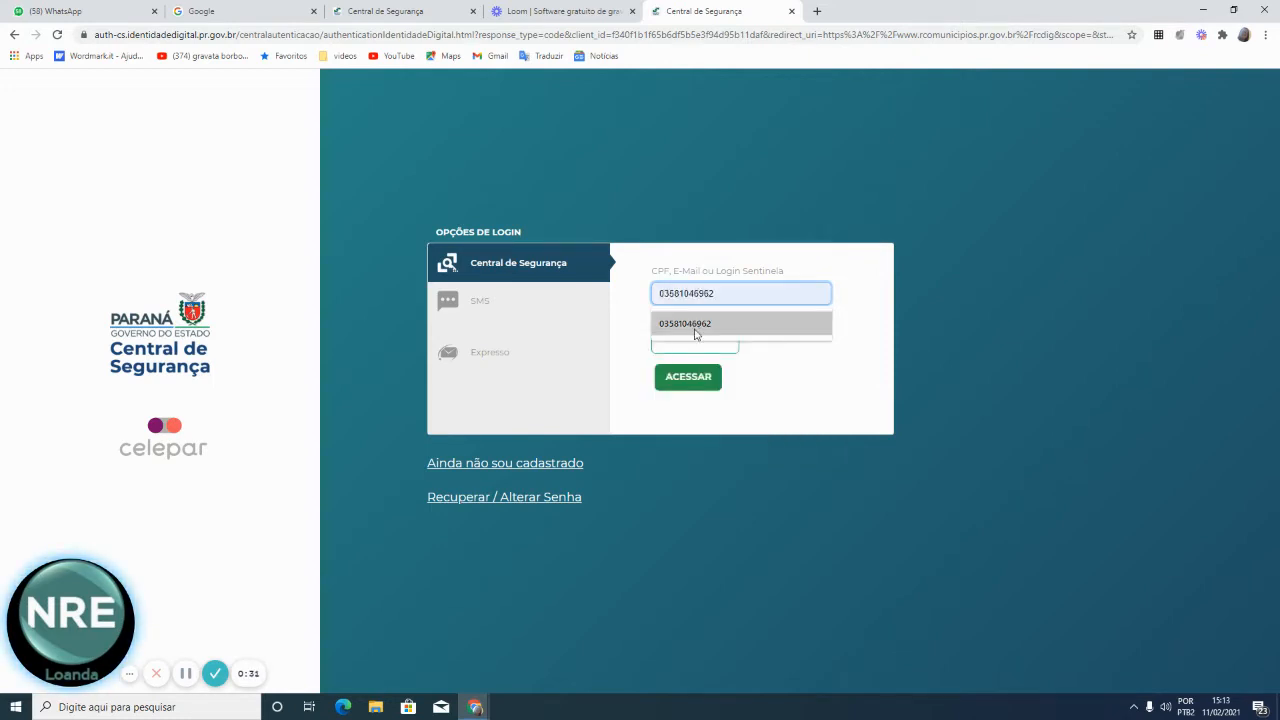
pyautogui.click(691, 323)
pyautogui.click(676, 349)
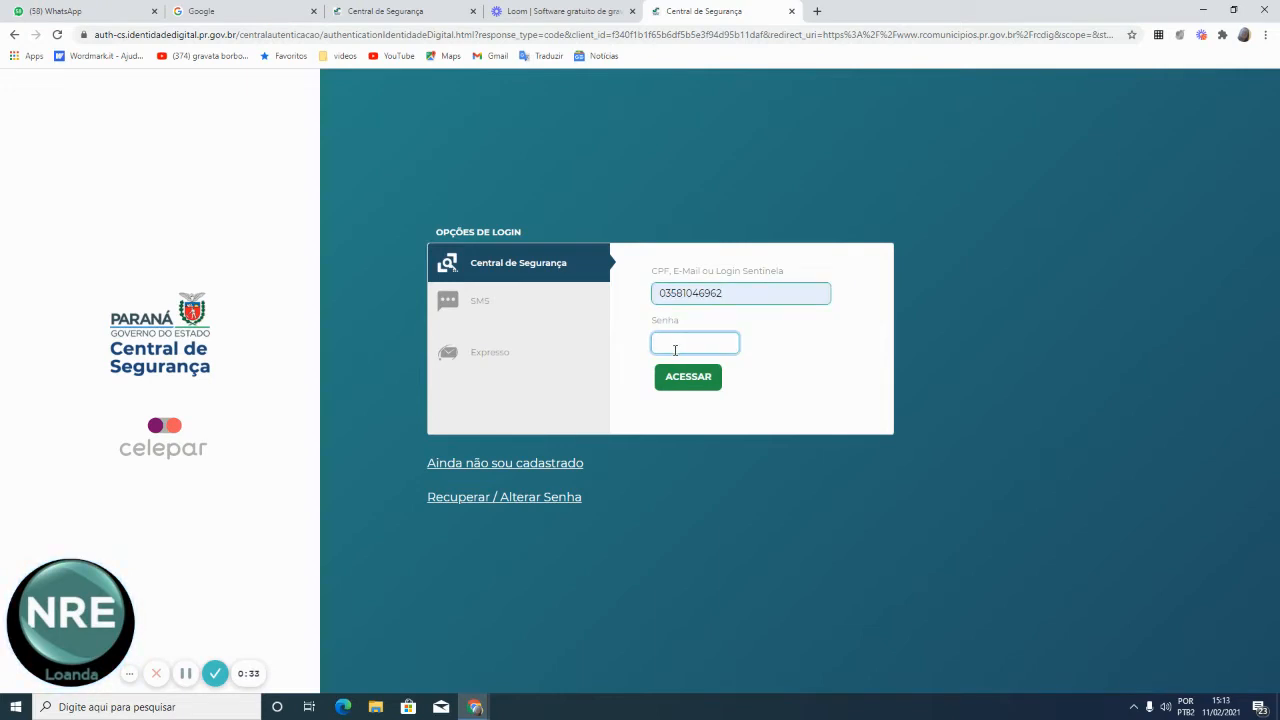
pyautogui.write('1')
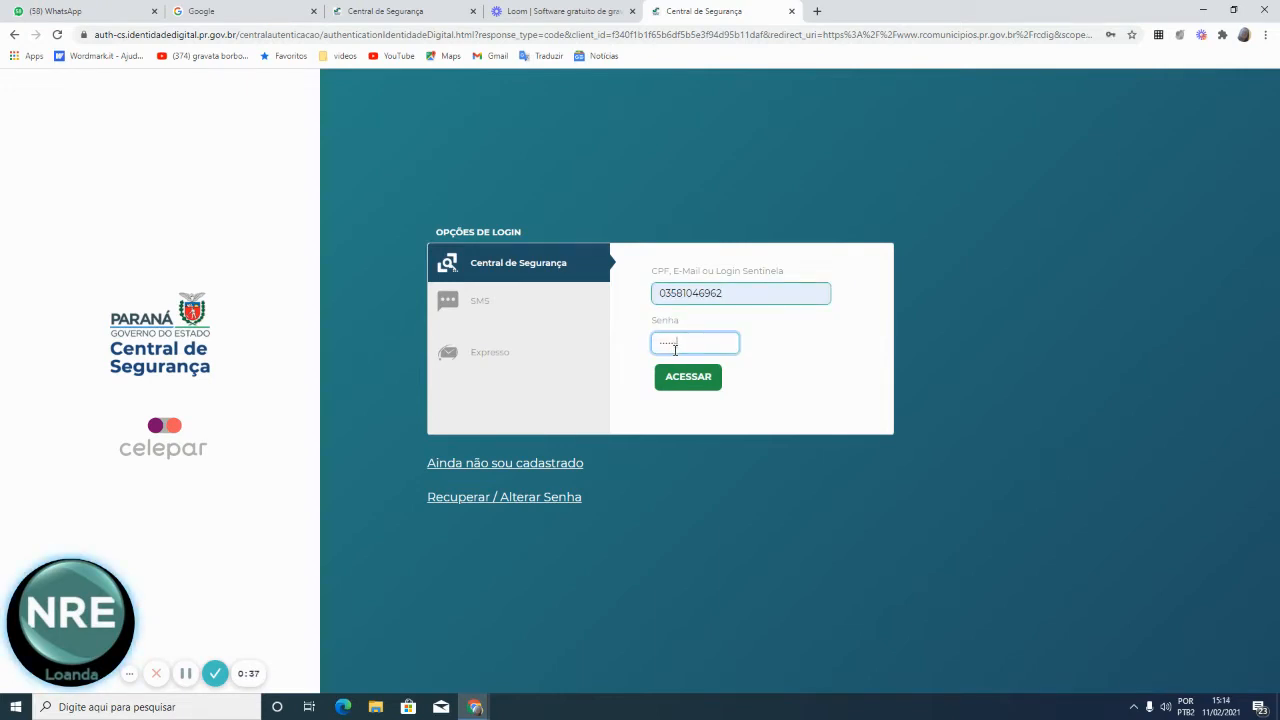
pyautogui.click(676, 386)
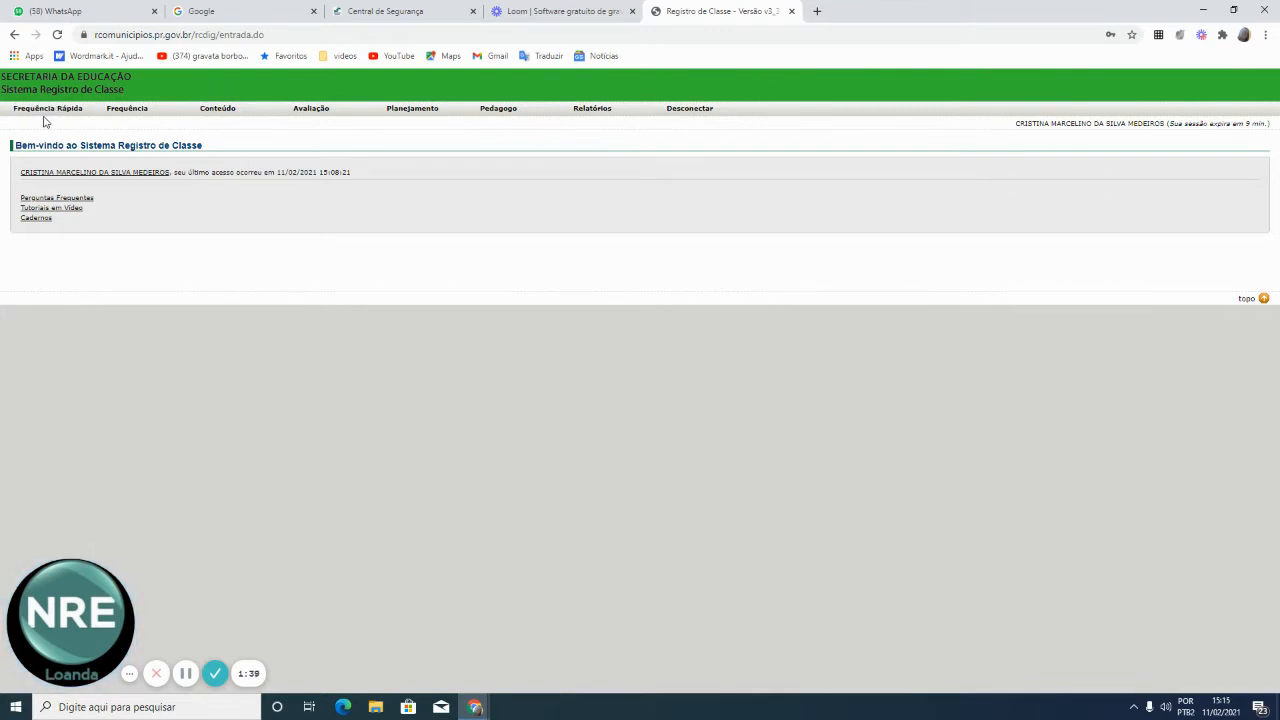
# In Frequência, select LOANDA, LINGUA PORTUGUESA and 1º Trimestre, then start a new entry
pyautogui.click(143, 110)
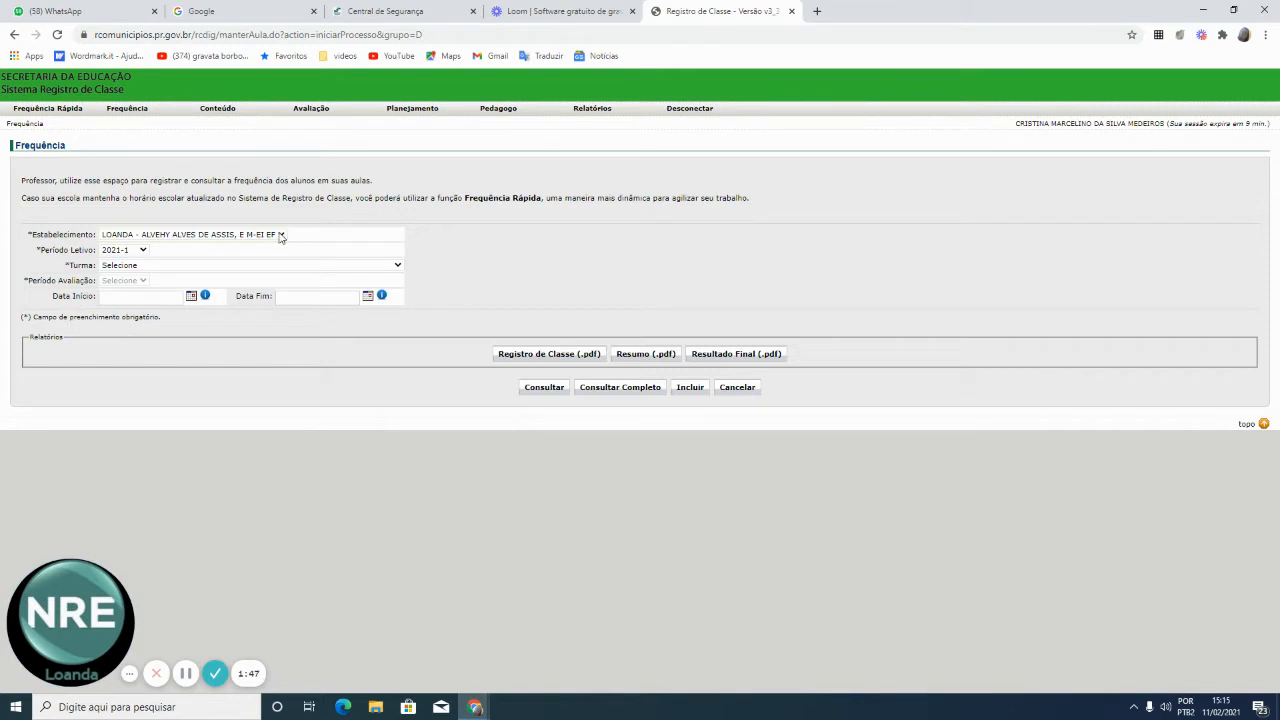
pyautogui.click(281, 236)
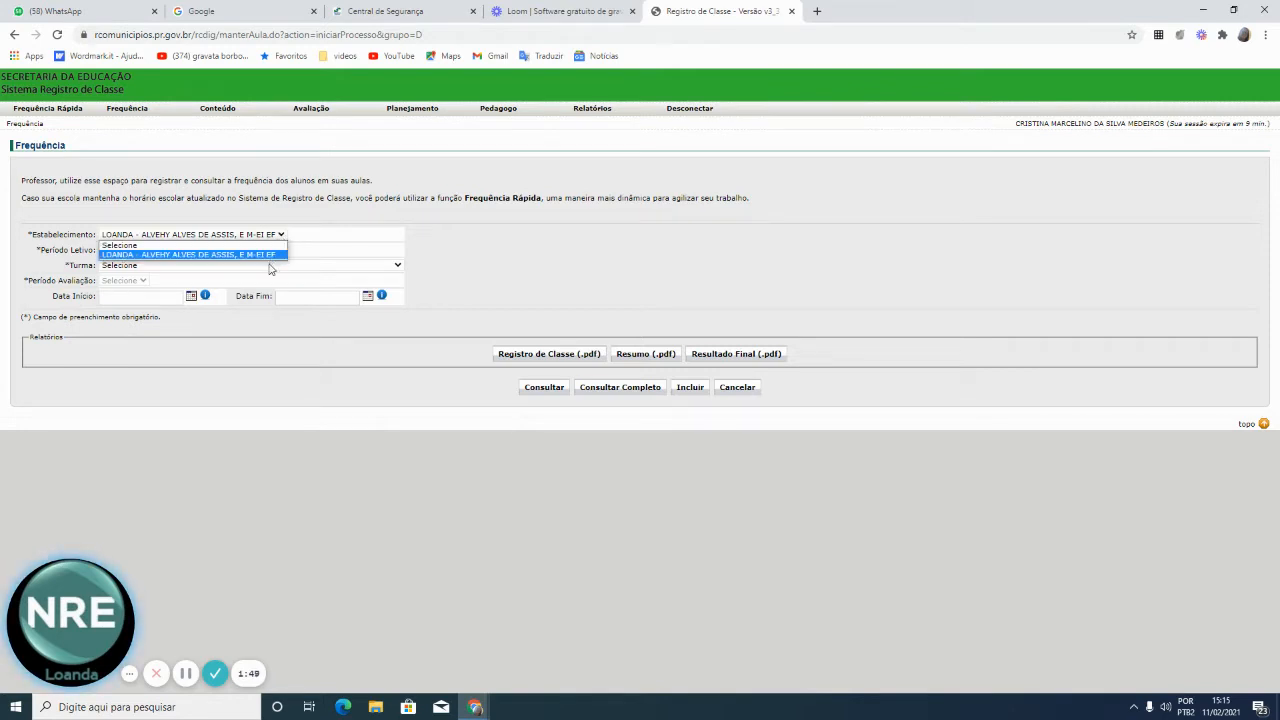
pyautogui.click(275, 254)
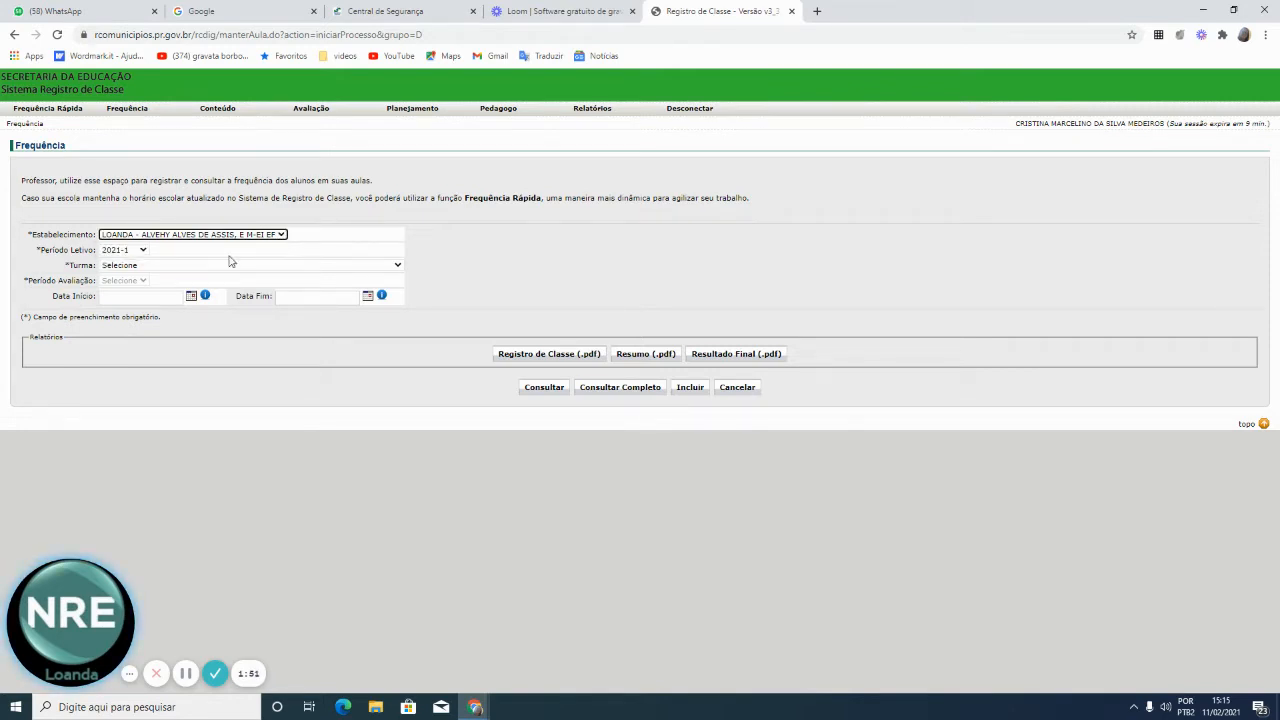
pyautogui.click(395, 268)
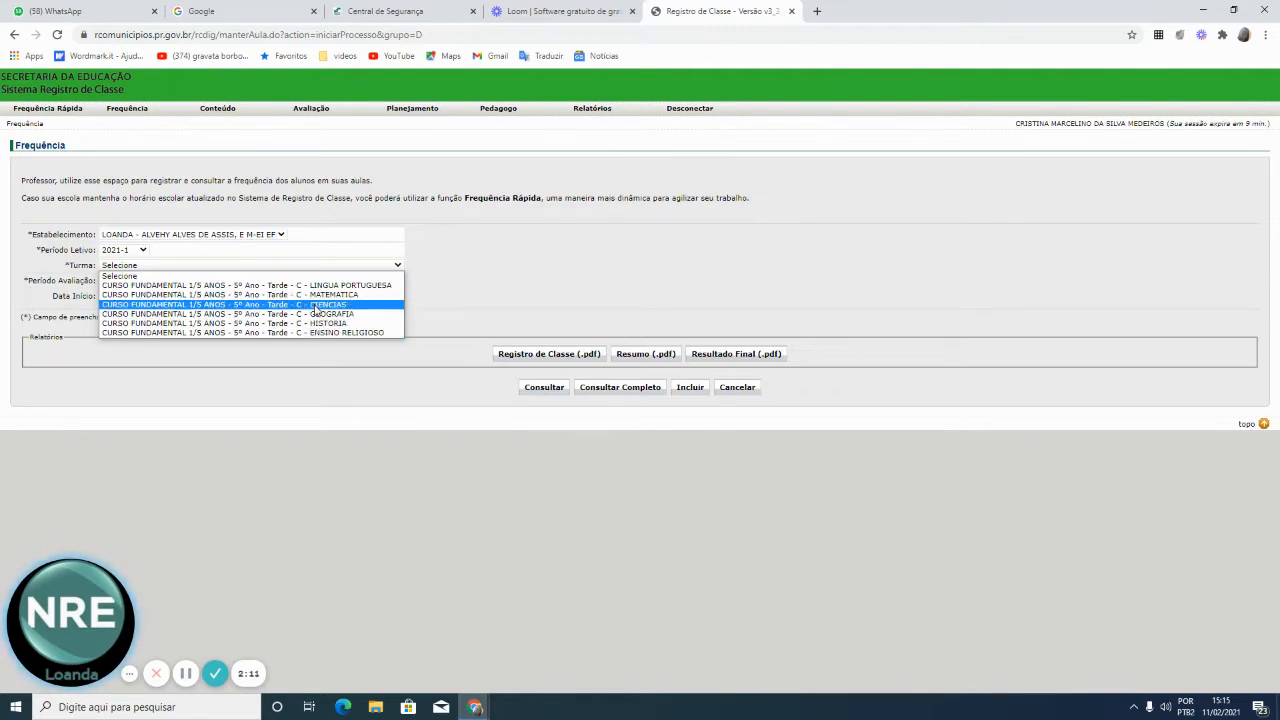
pyautogui.click(340, 285)
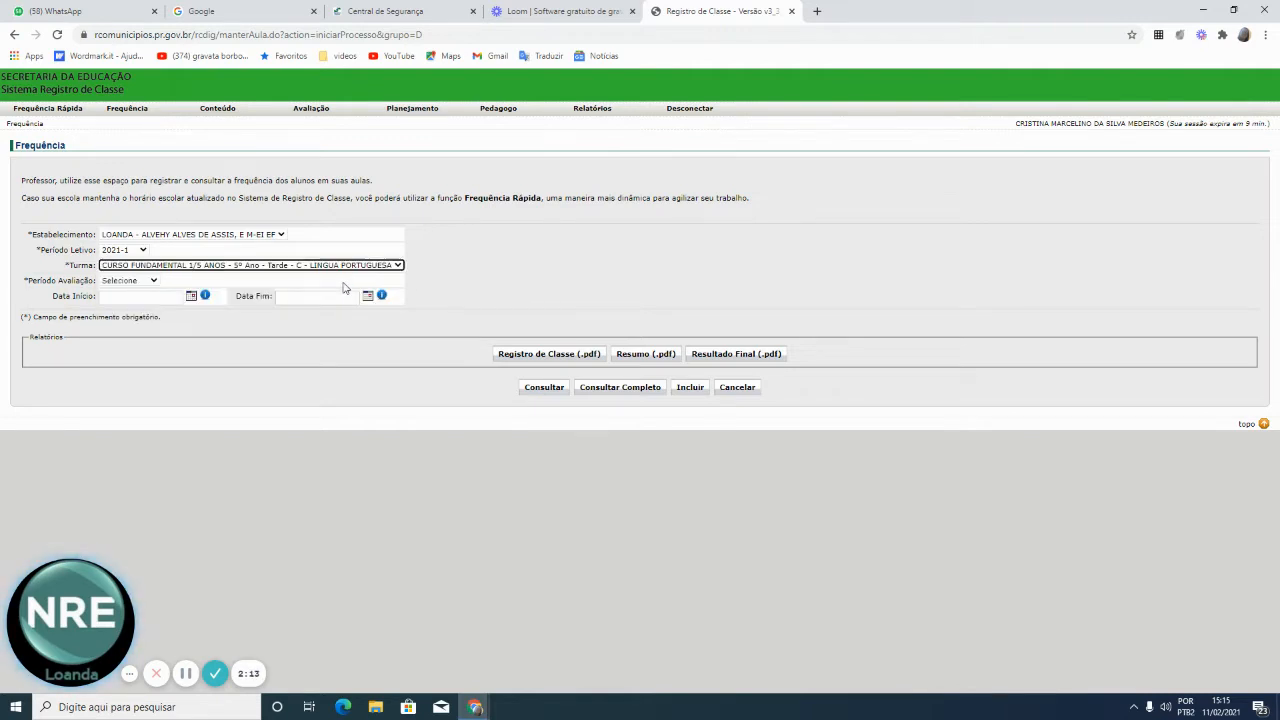
pyautogui.click(140, 281)
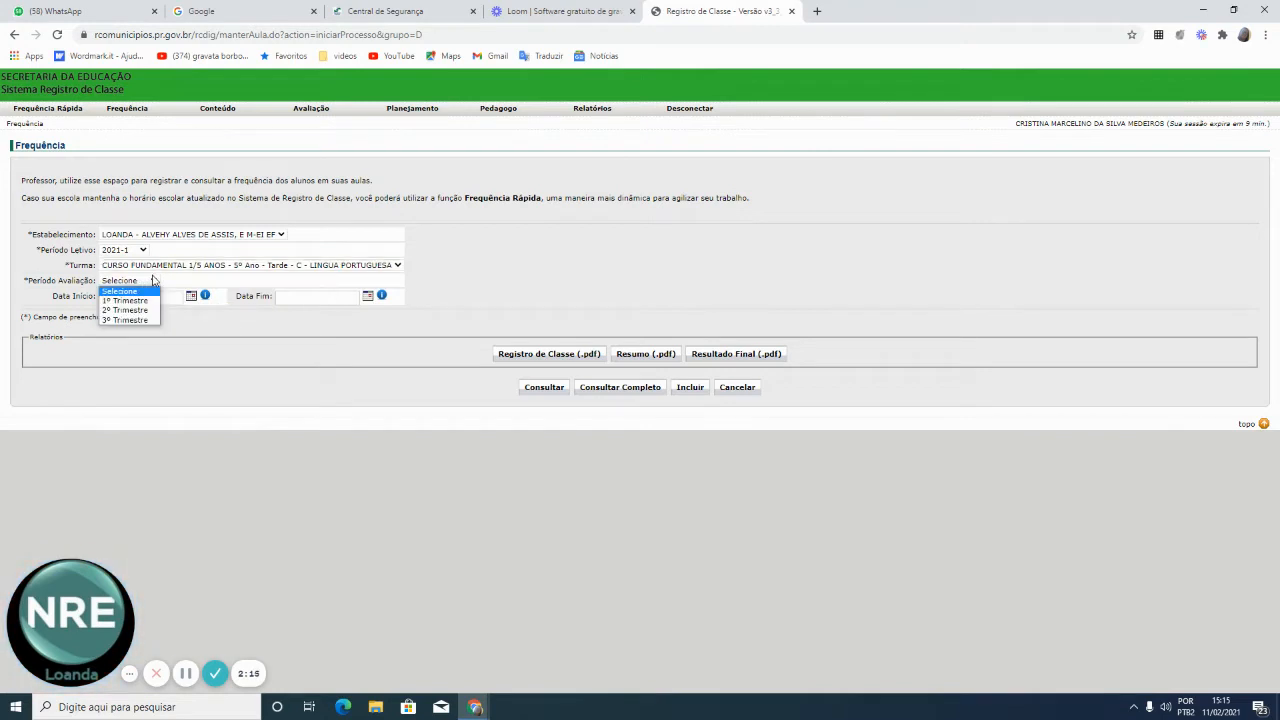
pyautogui.click(133, 301)
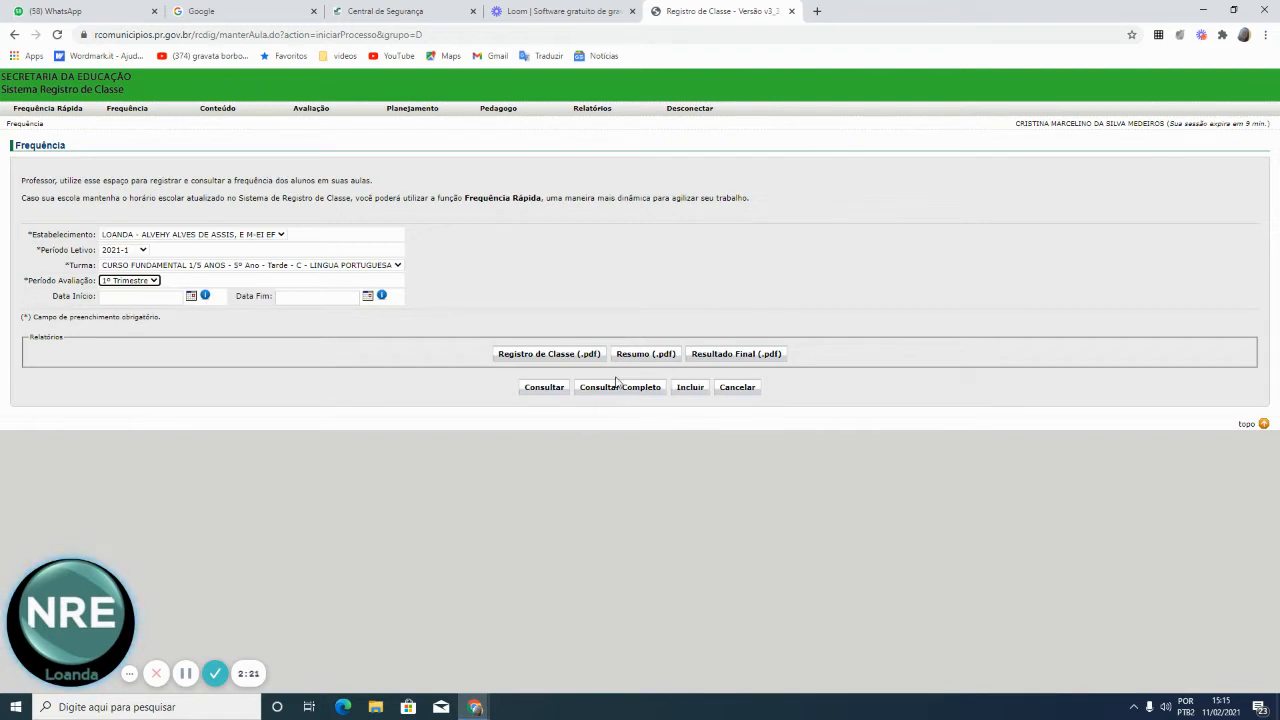
pyautogui.click(690, 387)
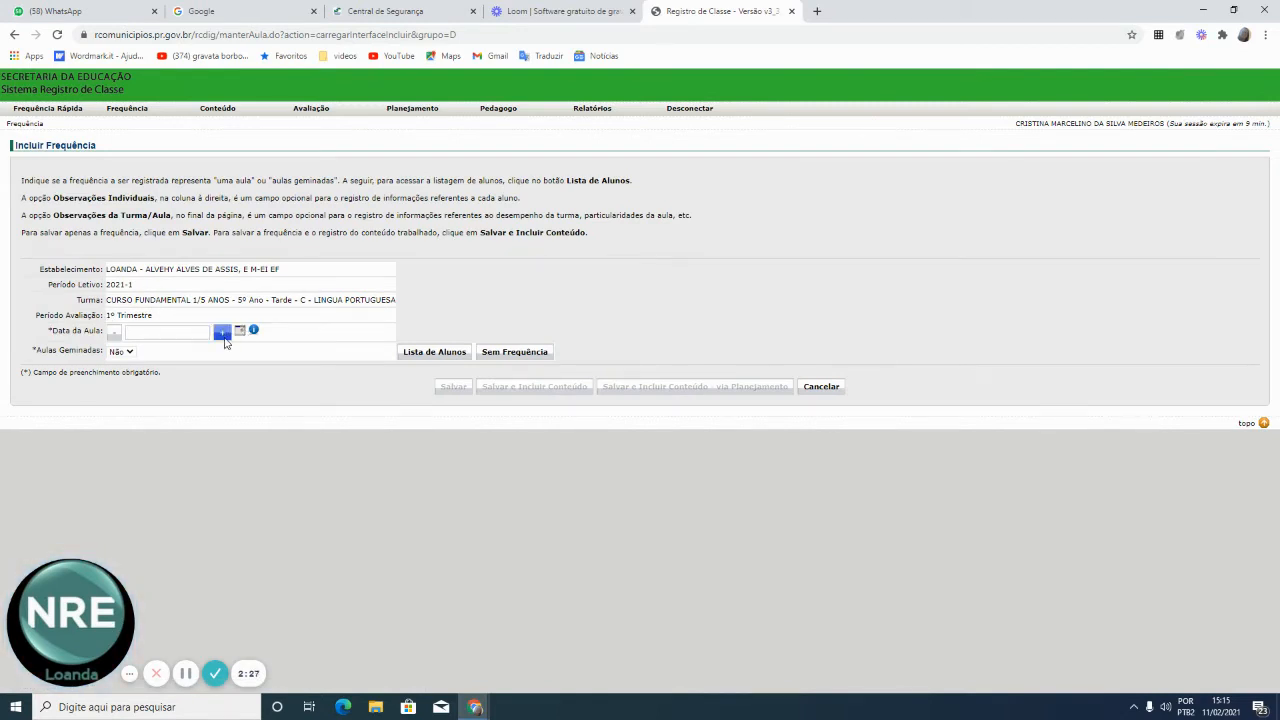
# Set the lesson date to 09/02/2021 with 3 aulas geminadas and load the student list
pyautogui.click(224, 337)
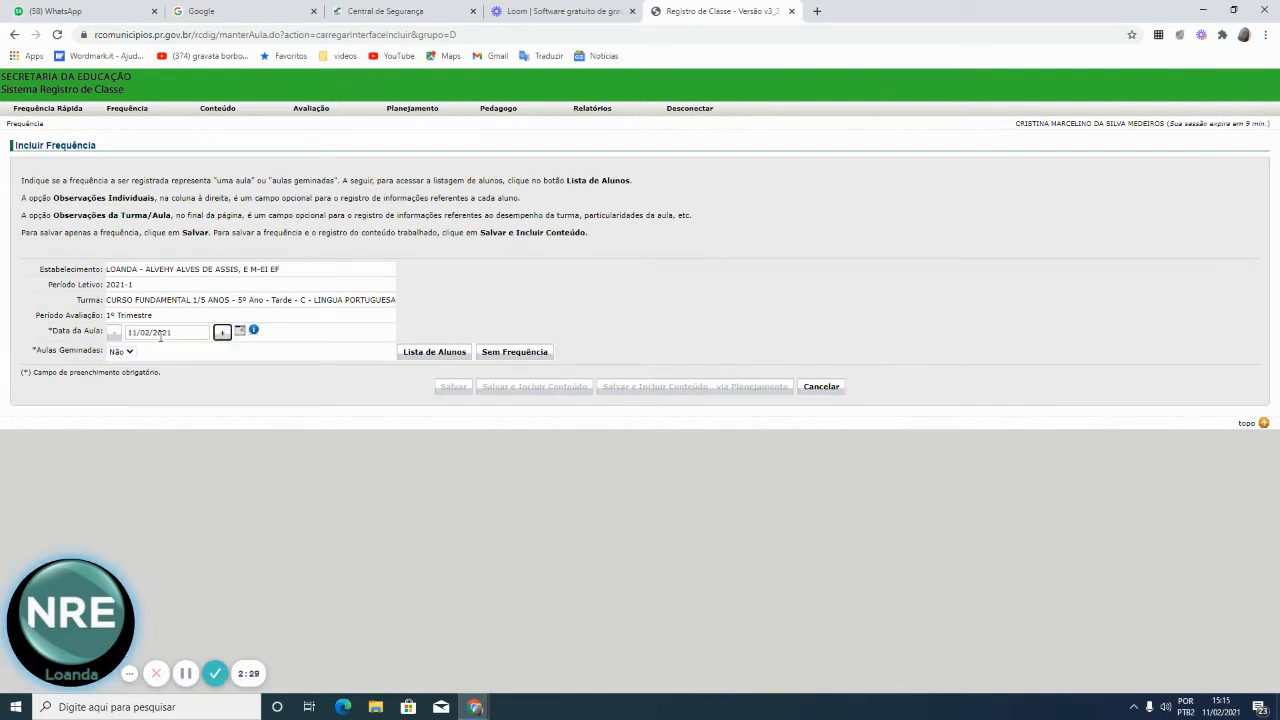
pyautogui.click(114, 335)
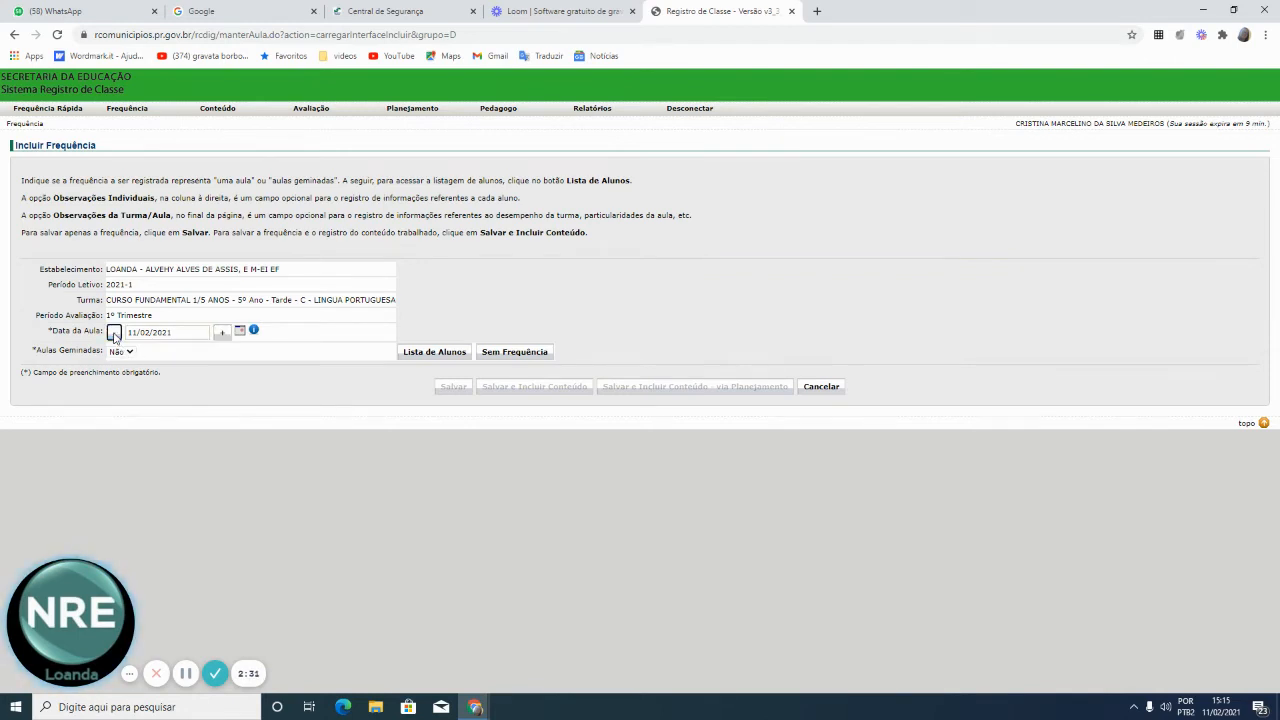
pyautogui.click(114, 335)
pyautogui.click(129, 353)
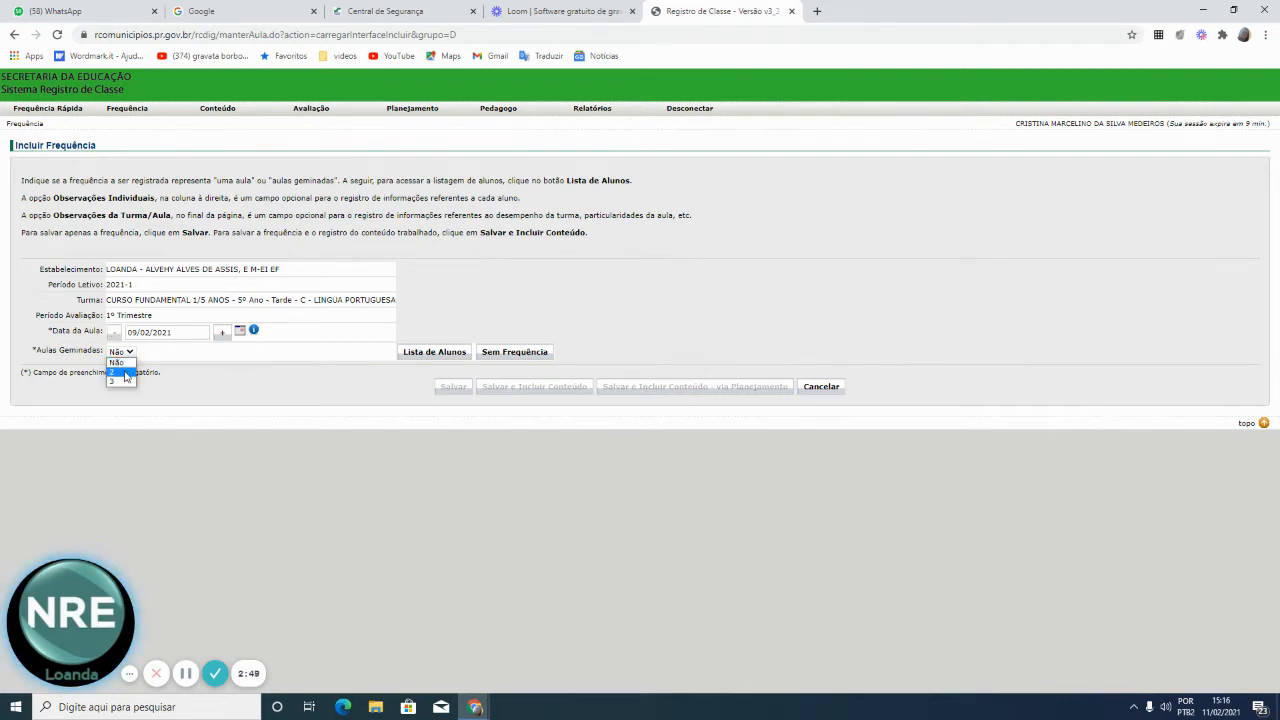
pyautogui.click(124, 372)
pyautogui.click(129, 353)
pyautogui.click(123, 384)
pyautogui.click(415, 356)
pyautogui.click(416, 356)
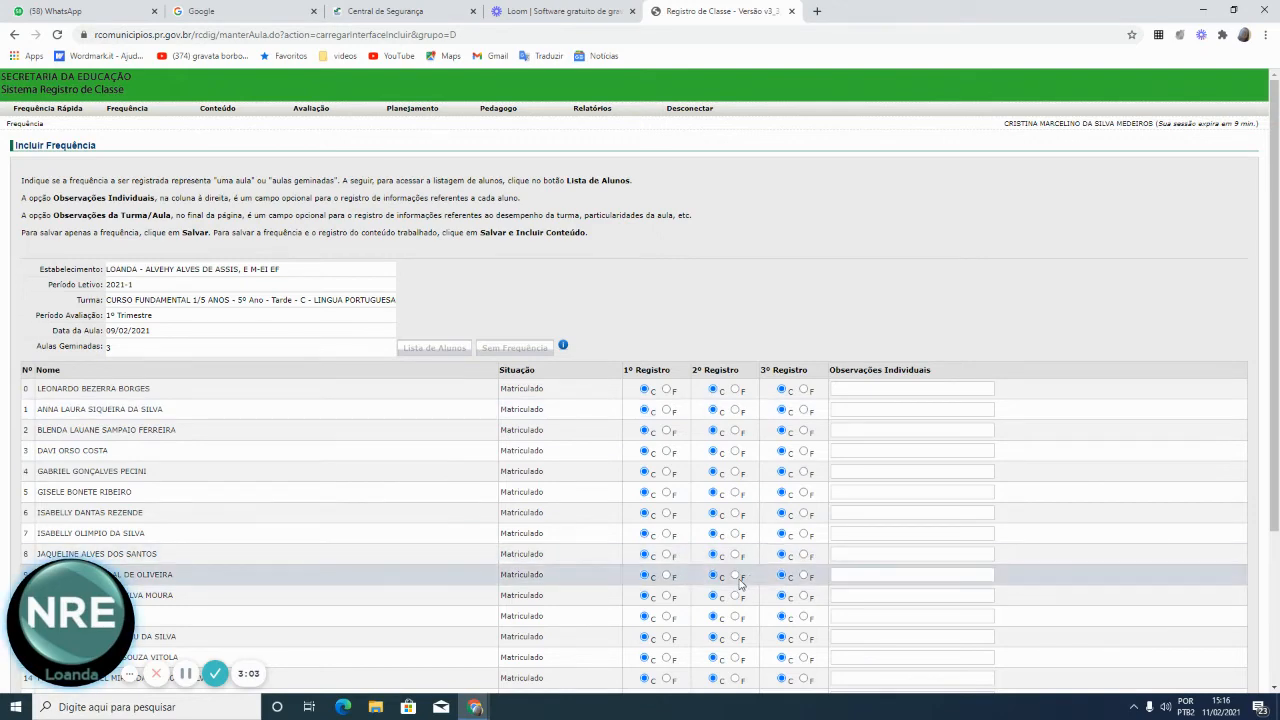
# Mark the row 2 student F in 1º, 2º and 3º Registro and save the attendance
pyautogui.scroll(-3, 735, 471)
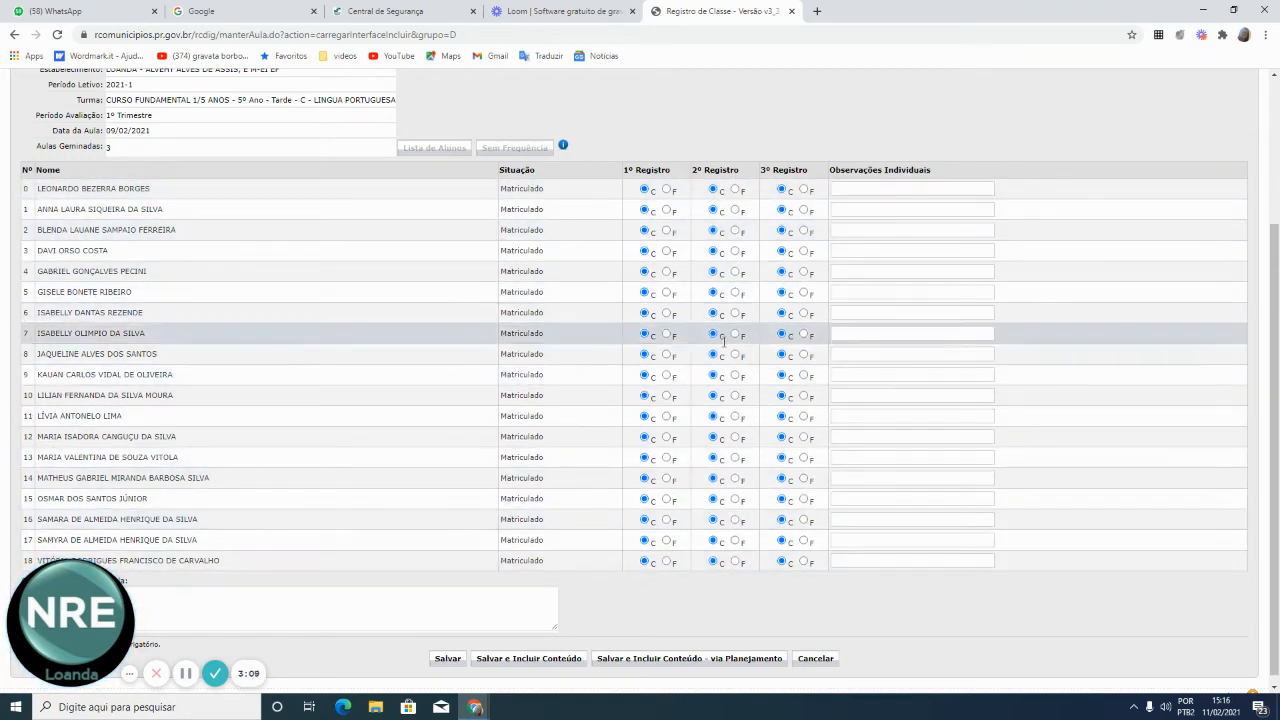
pyautogui.click(667, 232)
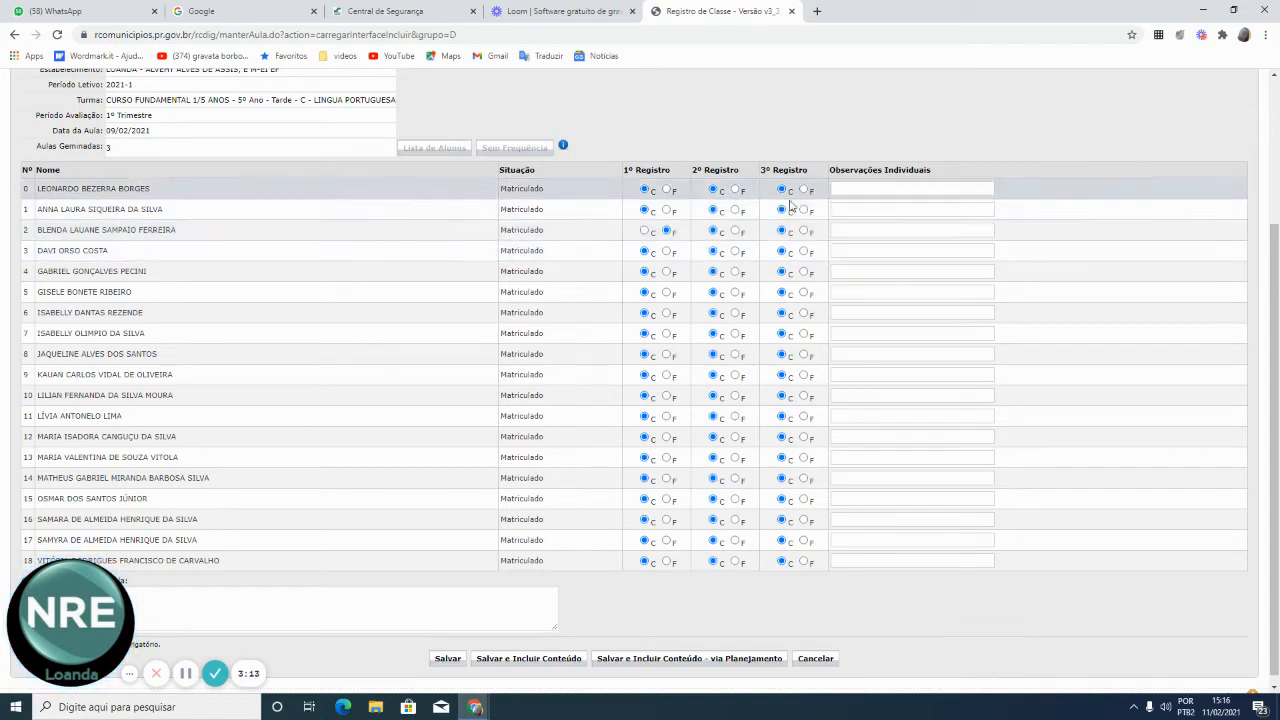
pyautogui.click(736, 232)
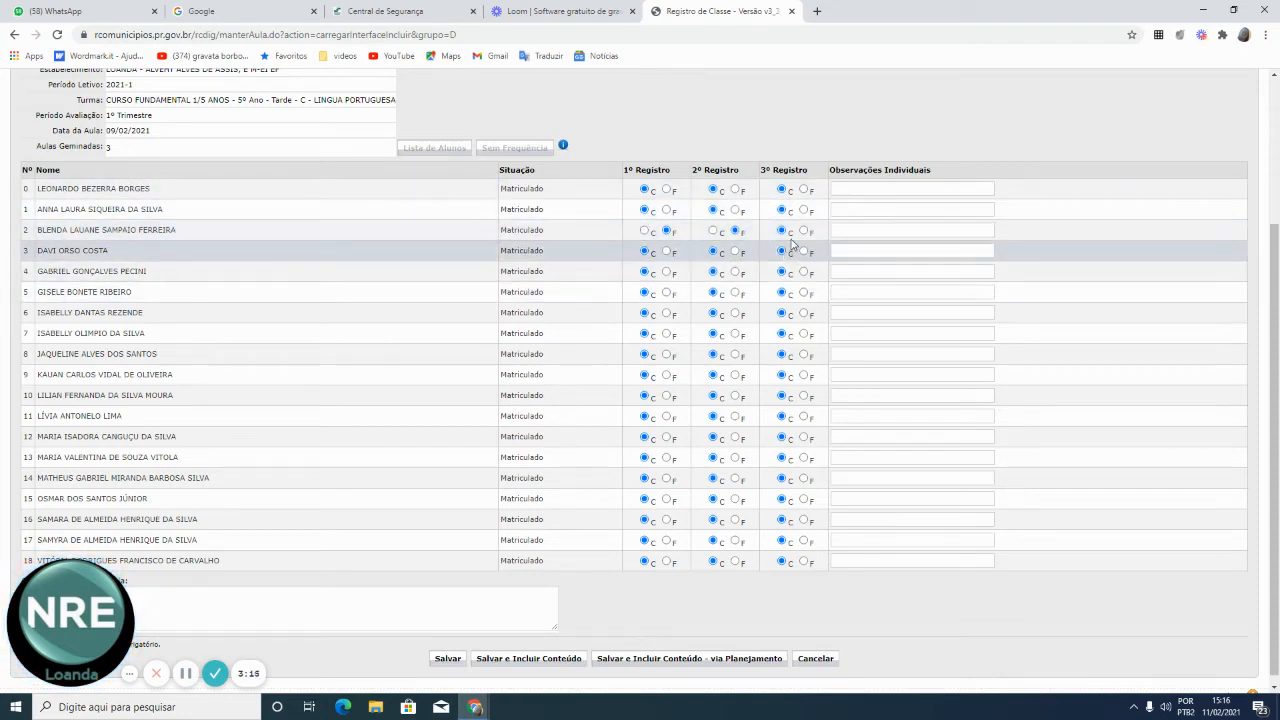
pyautogui.click(804, 232)
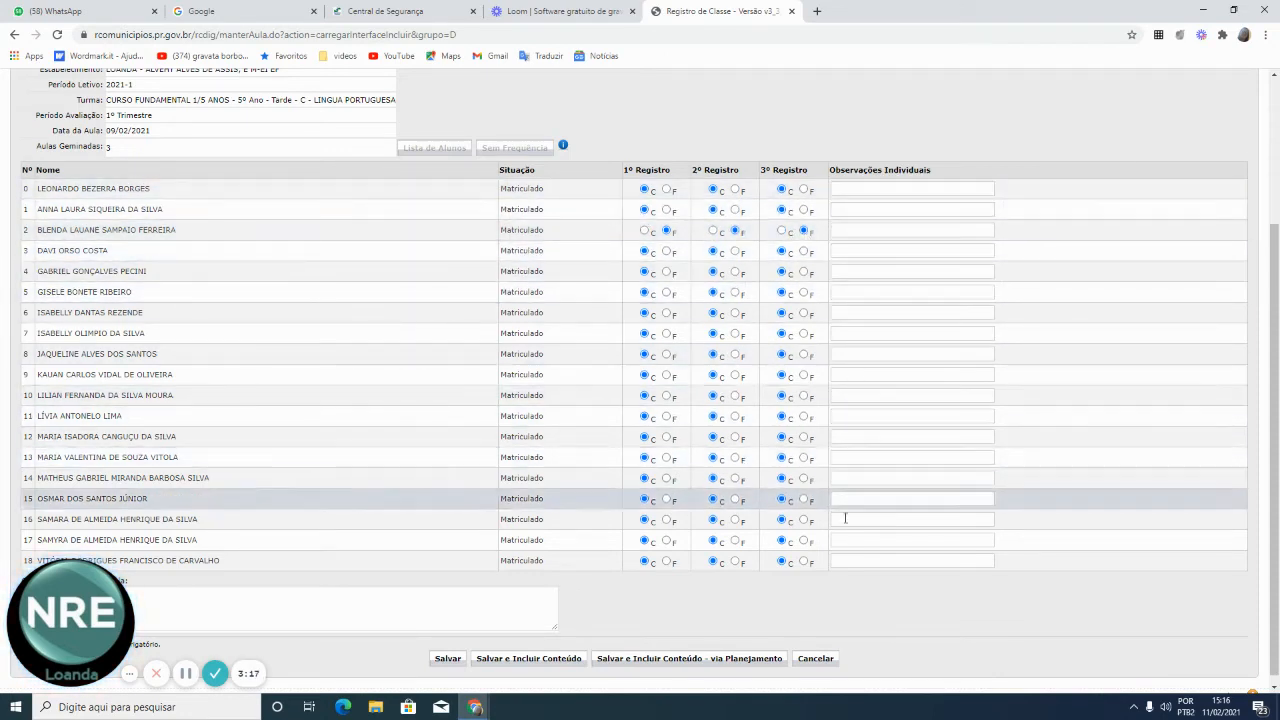
pyautogui.scroll(-1, 280, 562)
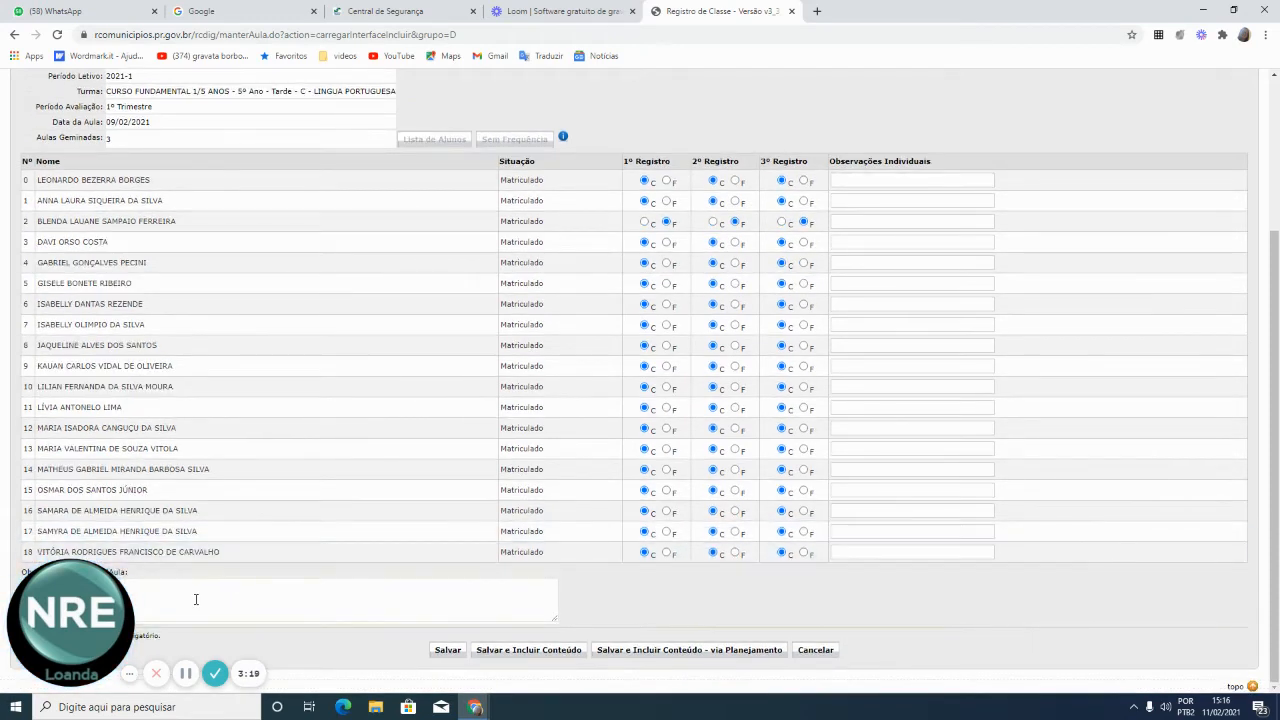
pyautogui.click(449, 652)
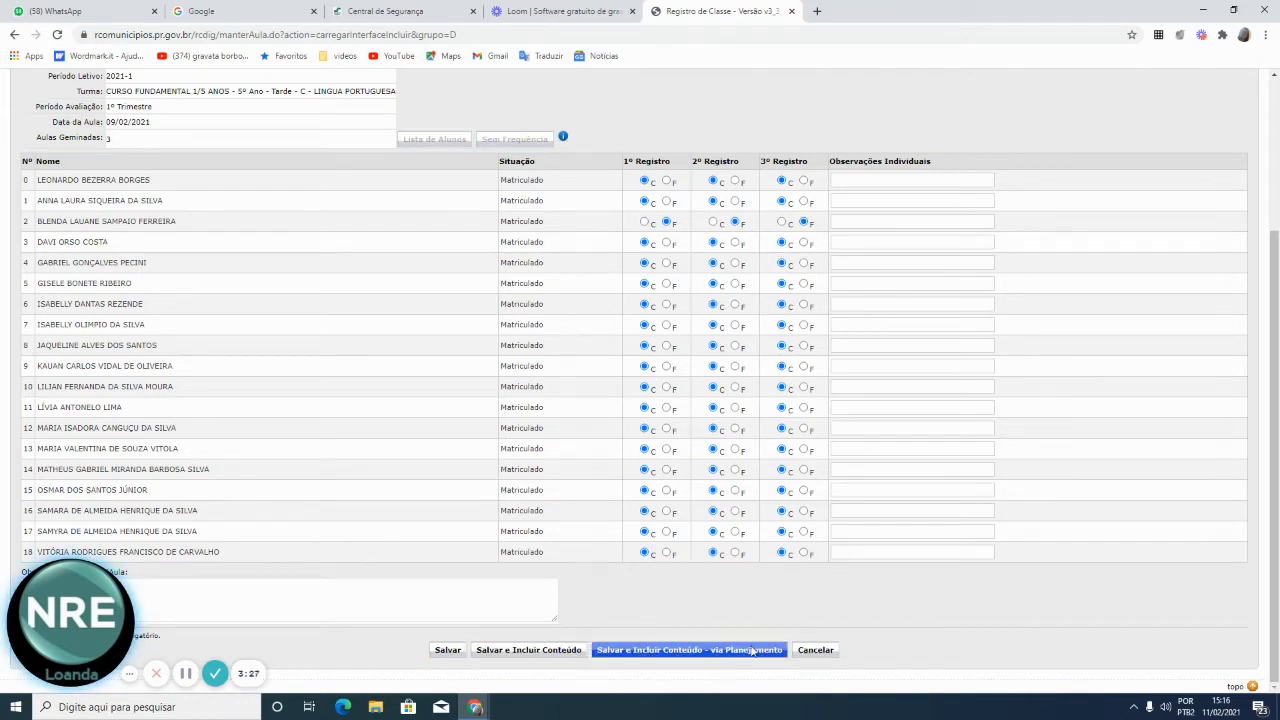
pyautogui.click(446, 654)
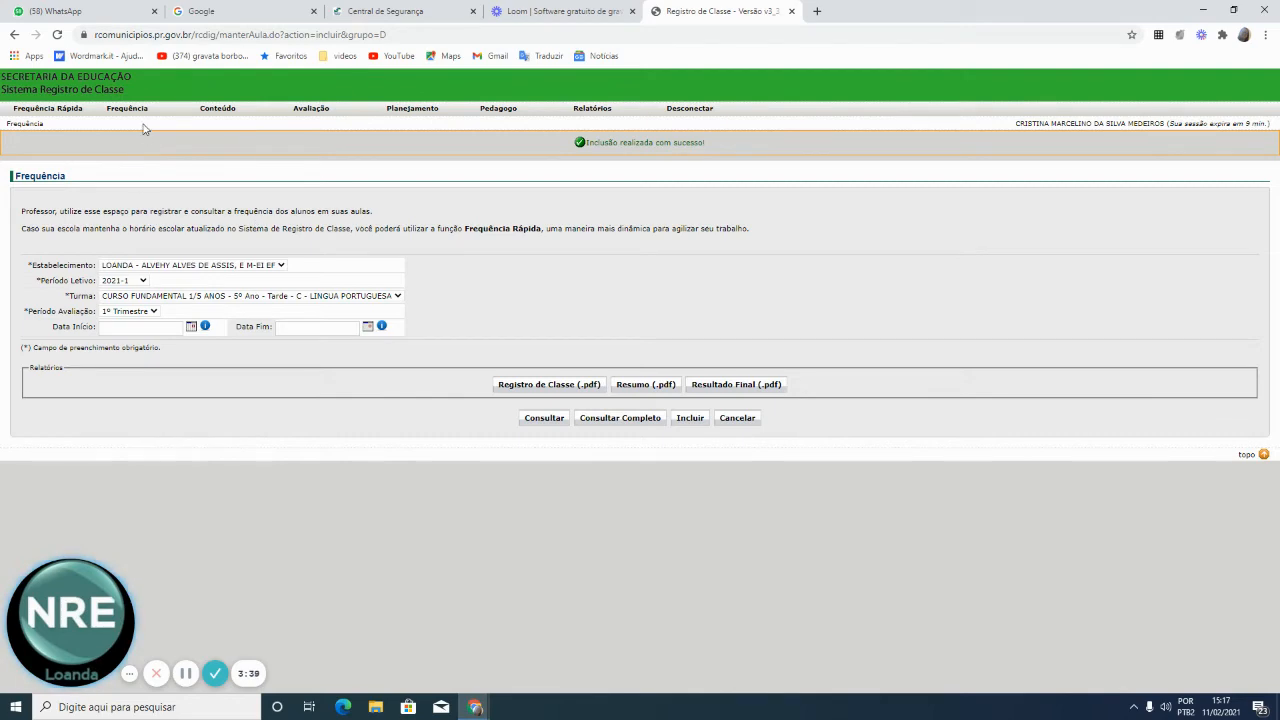
pyautogui.click(537, 428)
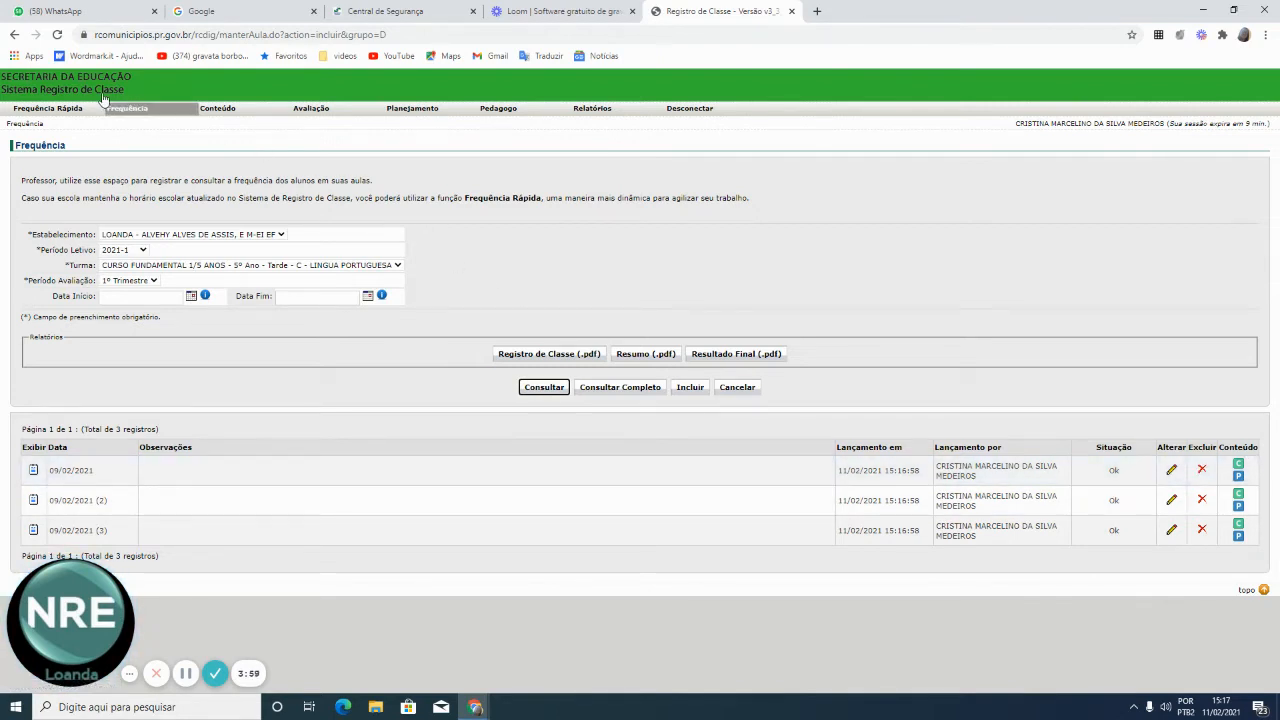
pyautogui.click(137, 115)
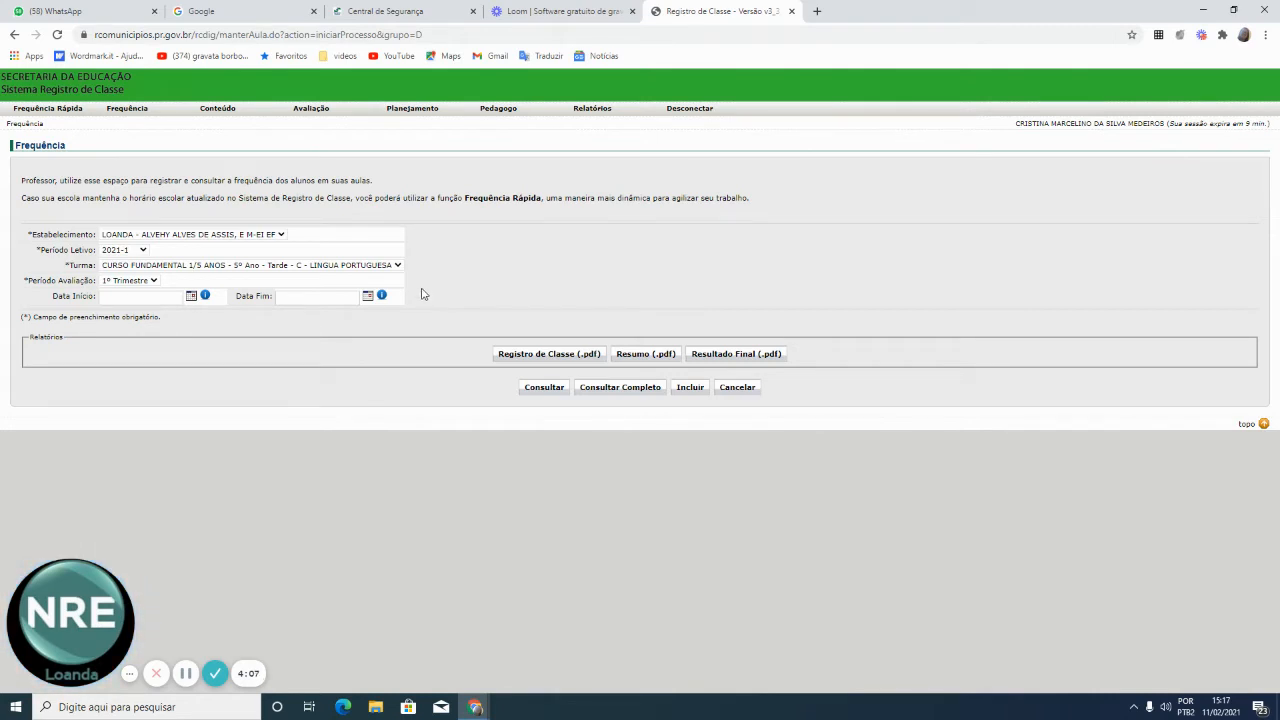
# Keep LINGUA PORTUGUESA as the class and start a new attendance entry
pyautogui.click(392, 265)
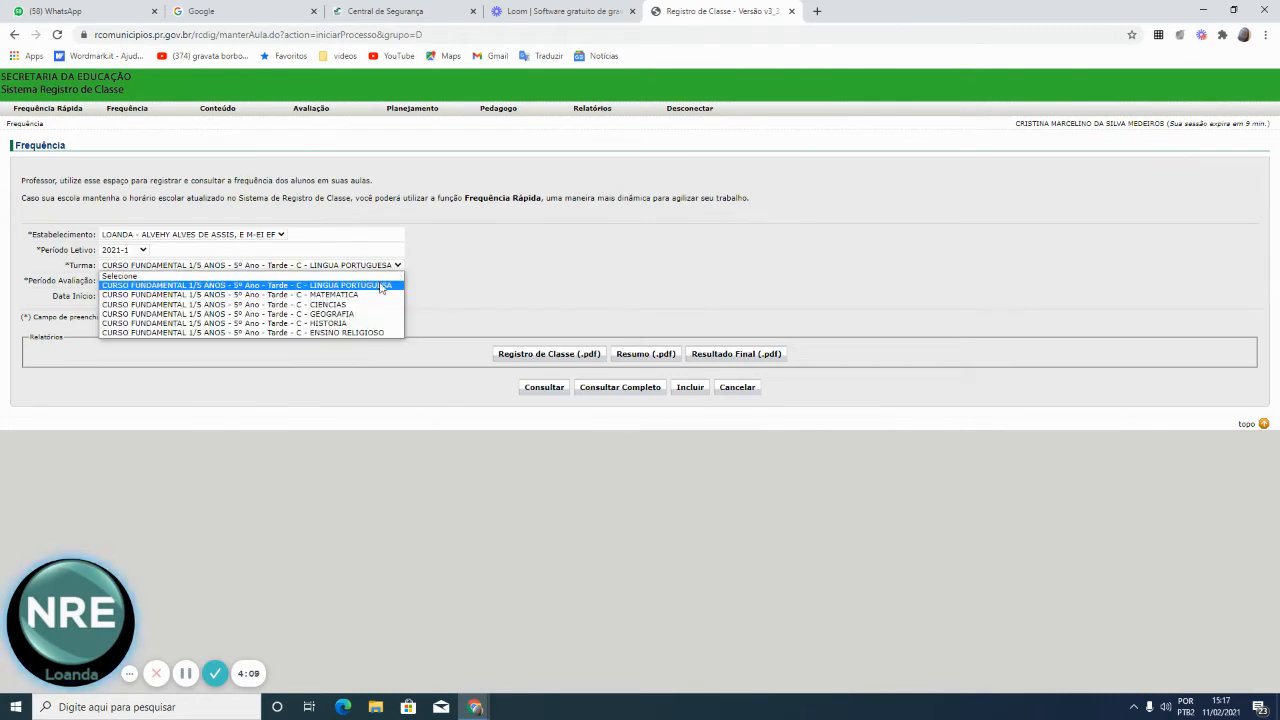
pyautogui.click(380, 286)
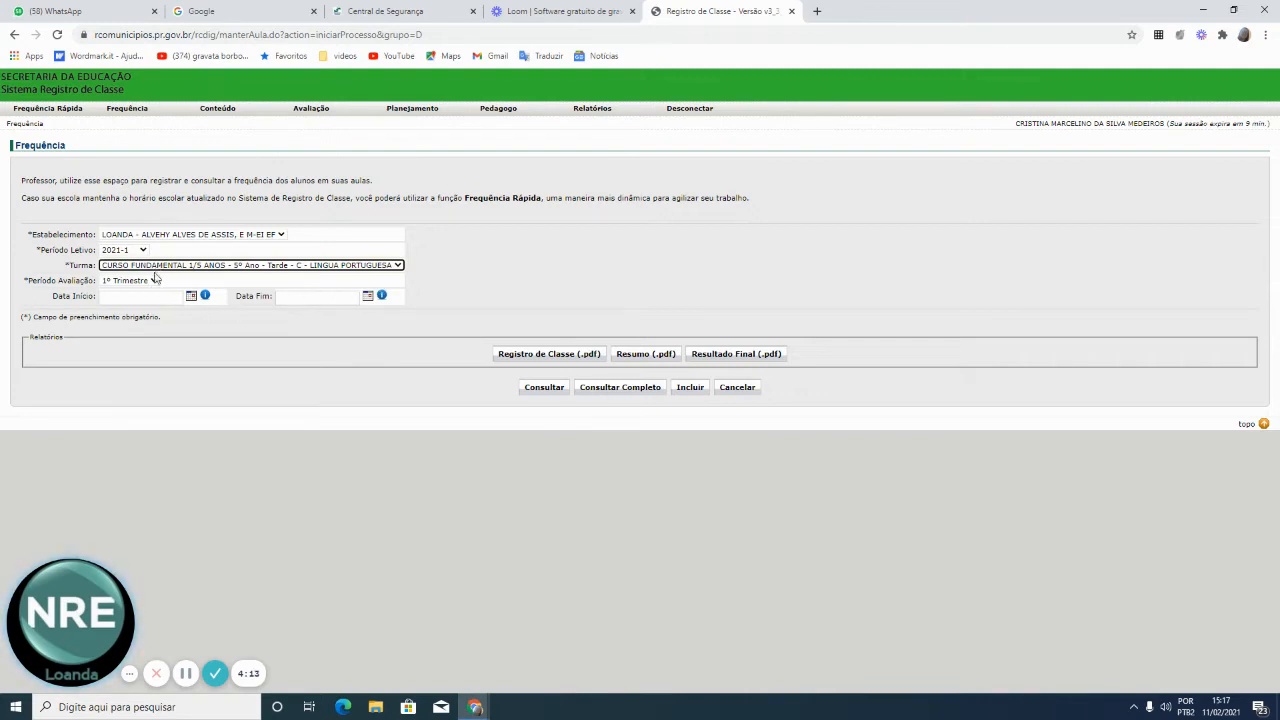
pyautogui.click(690, 387)
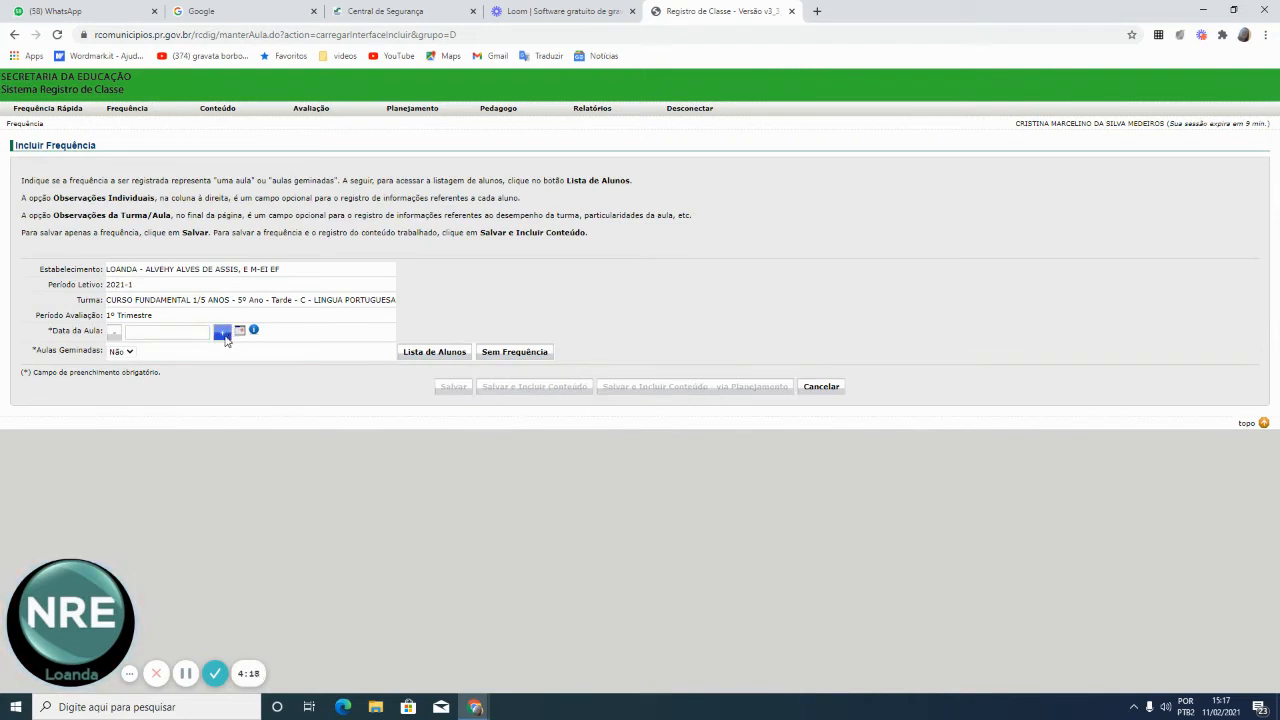
# Record 10/02/2021 attendance with 3 aulas geminadas, all present, and save to add content
pyautogui.click(114, 333)
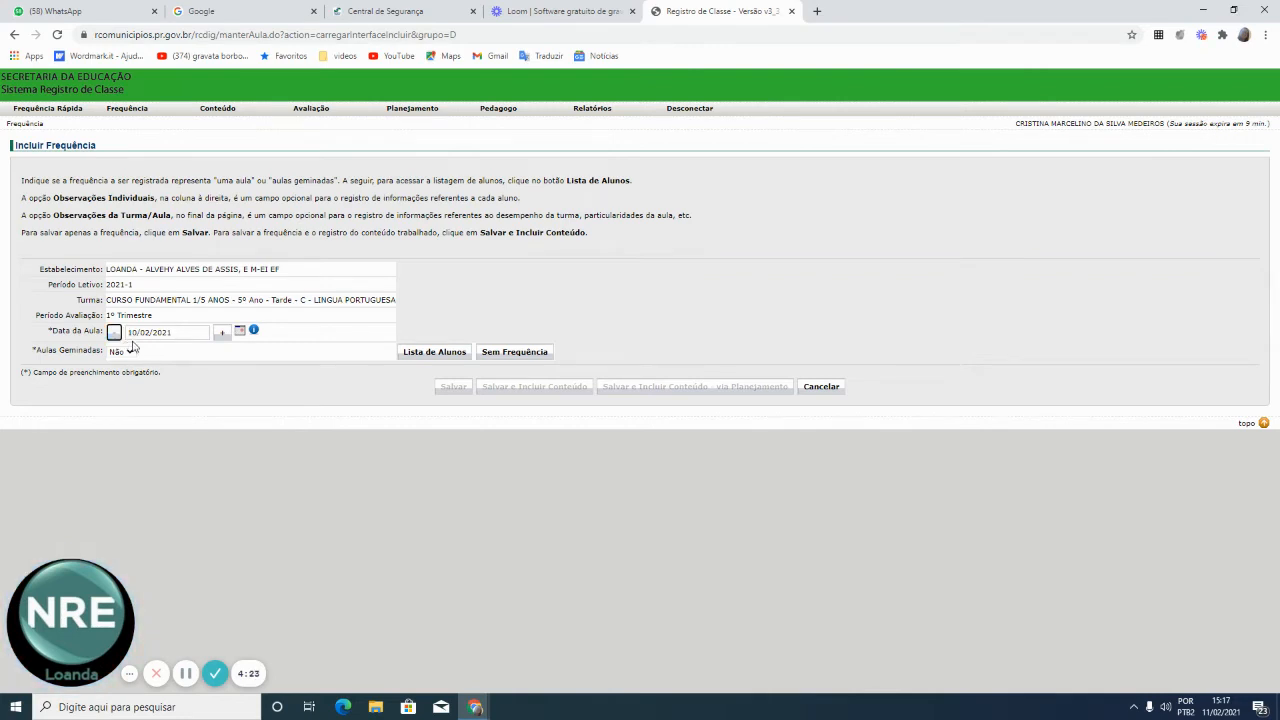
pyautogui.click(129, 353)
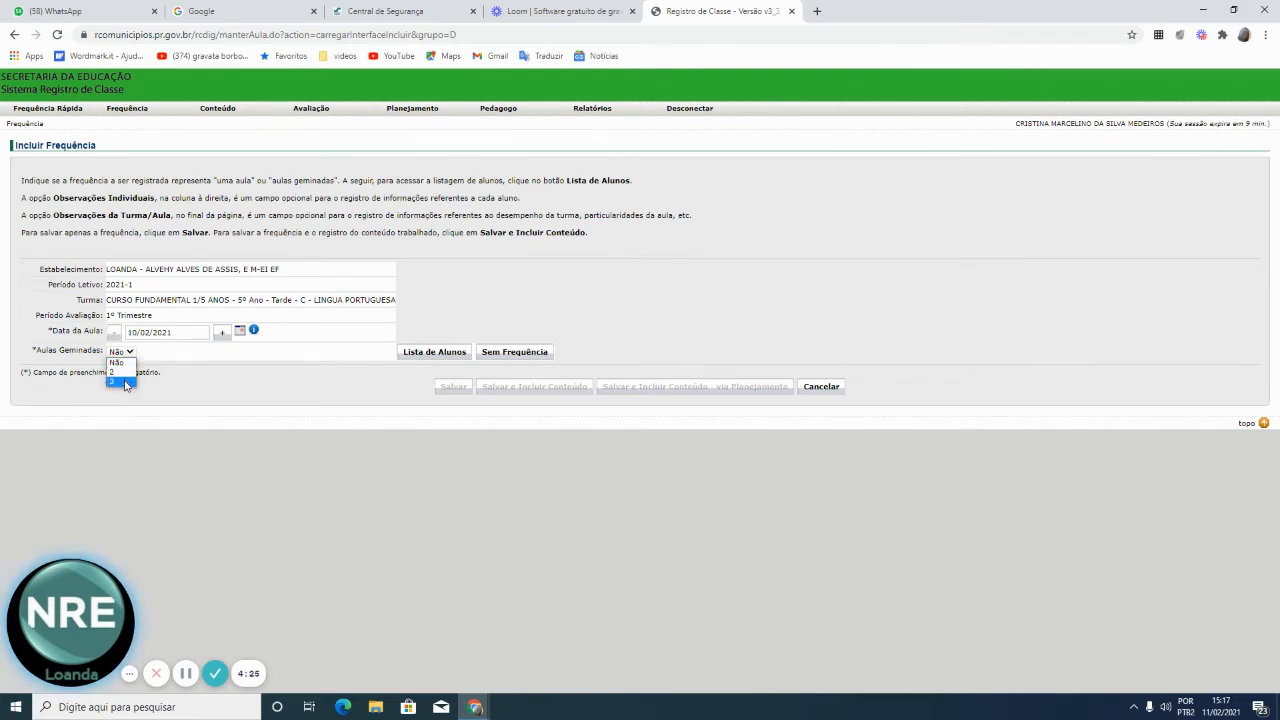
pyautogui.click(126, 383)
pyautogui.click(435, 352)
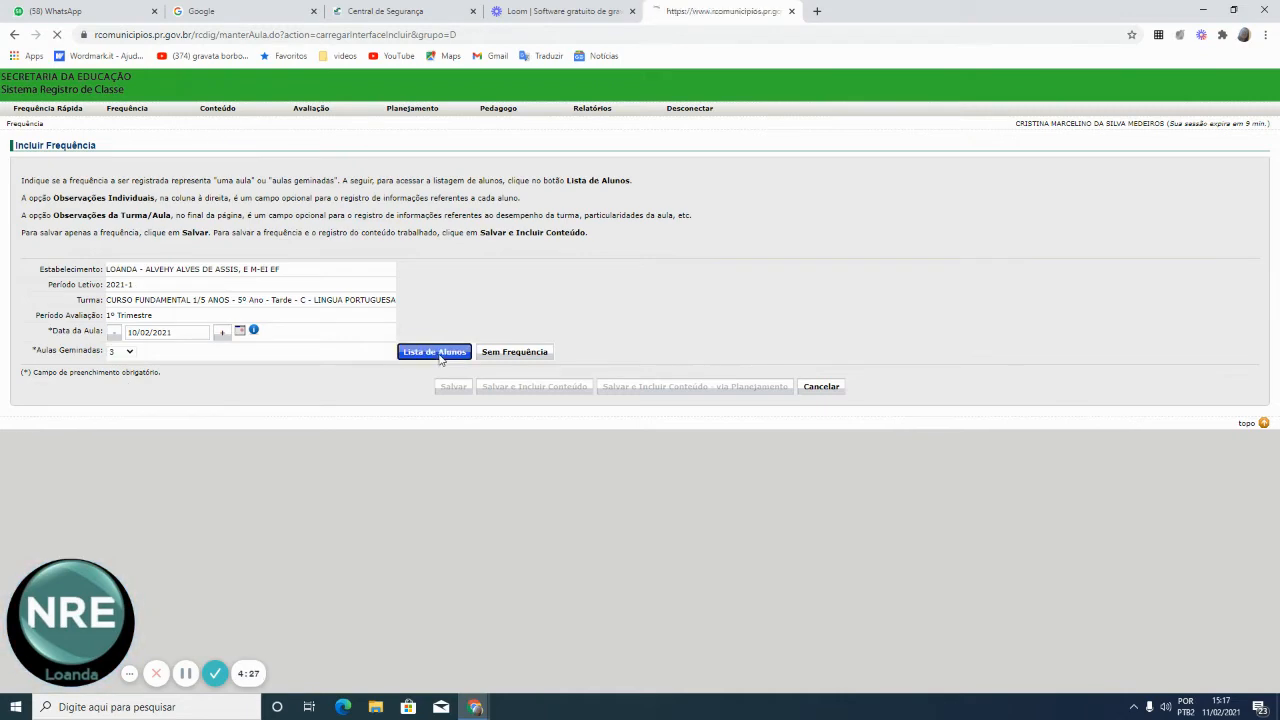
pyautogui.scroll(-3, 730, 450)
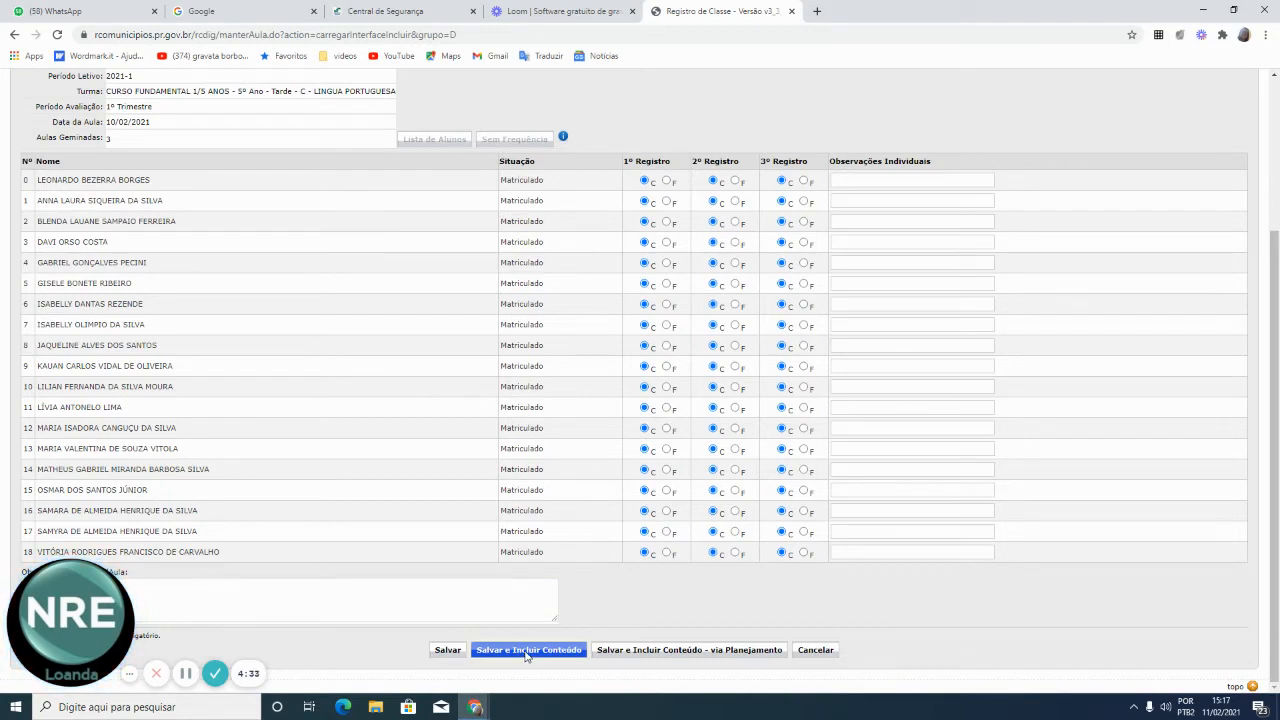
pyautogui.click(527, 651)
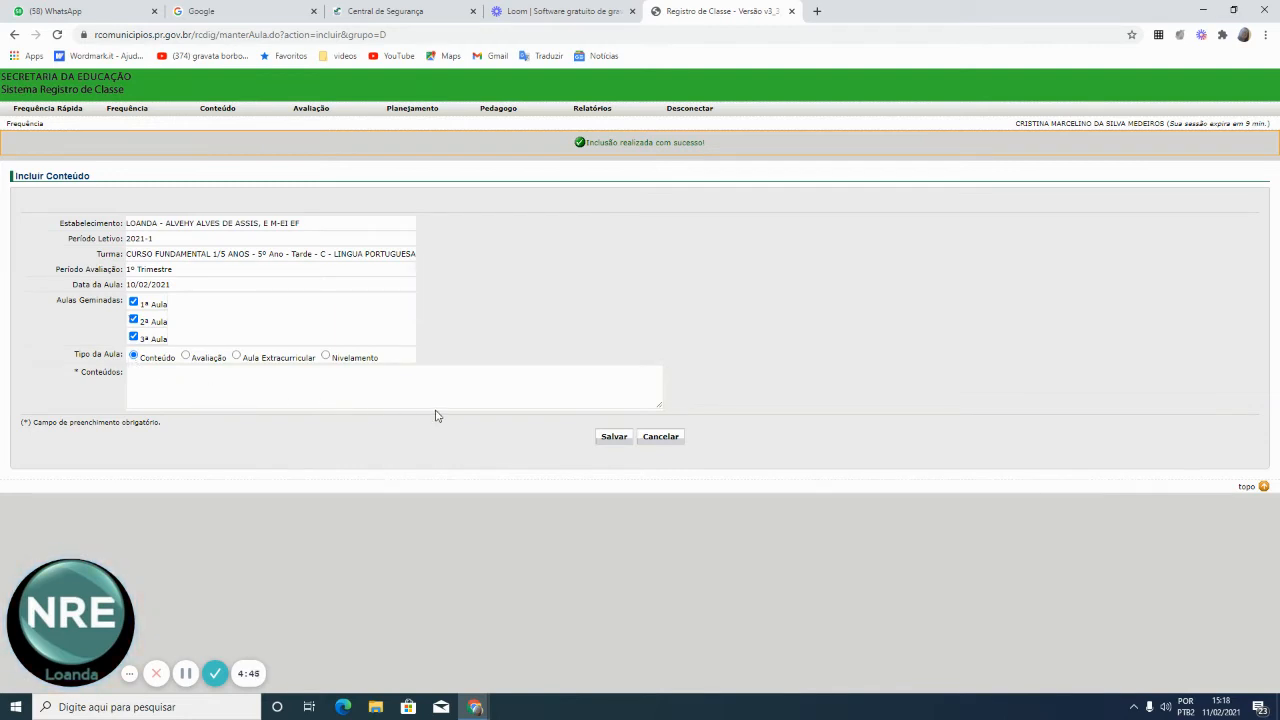
# Enter 'Fábulas' as content for the 1ª Aula only, excluding the 2ª and 3ª Aula, and save
pyautogui.click(133, 321)
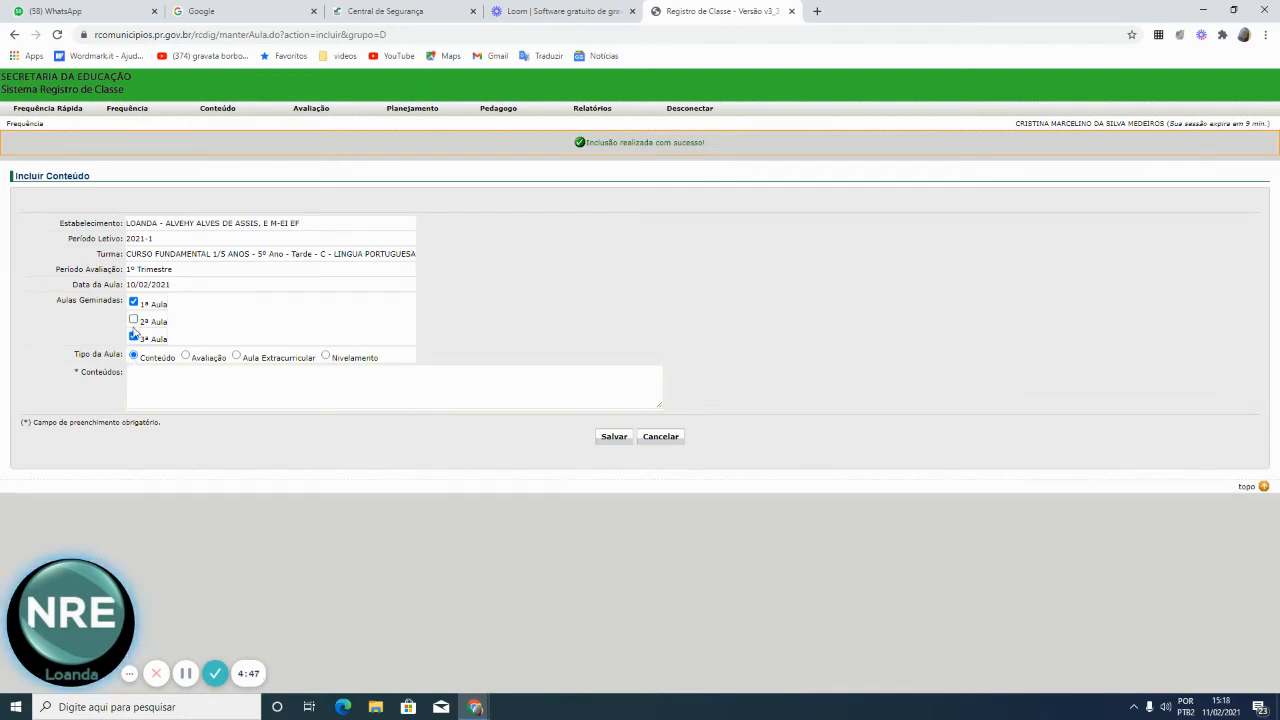
pyautogui.click(133, 337)
pyautogui.click(140, 380)
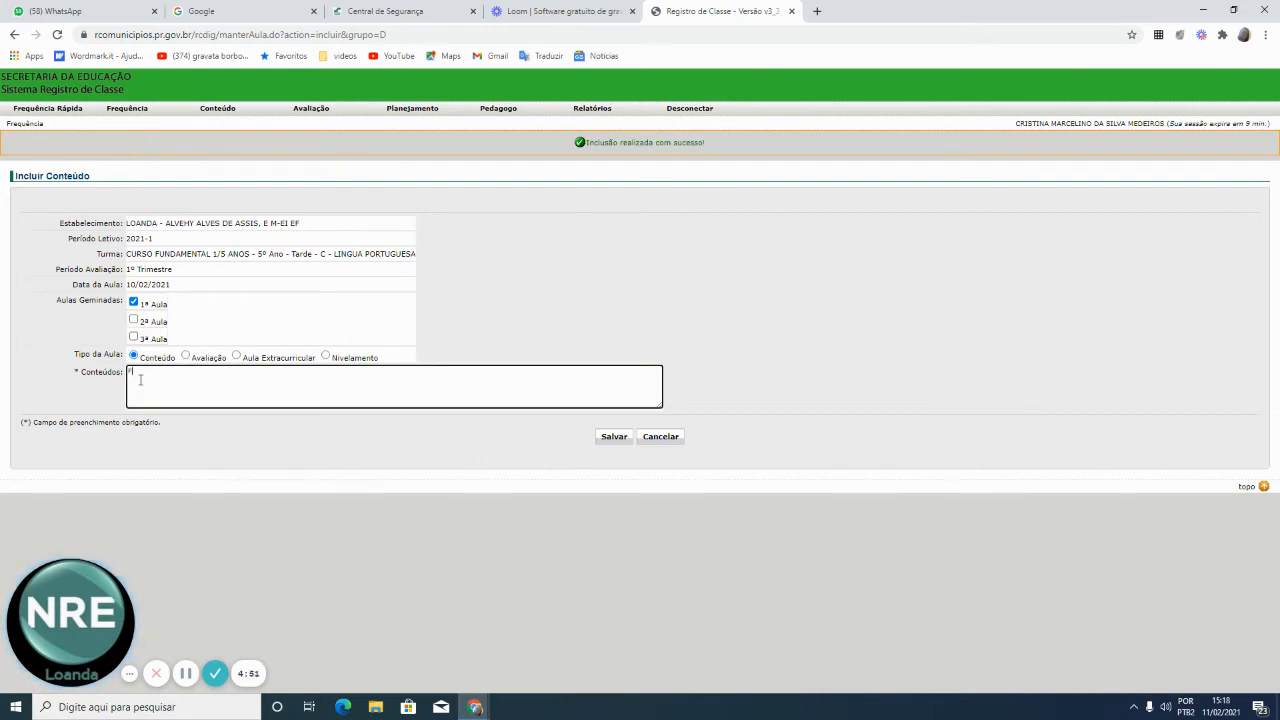
pyautogui.write('Fábulas.')
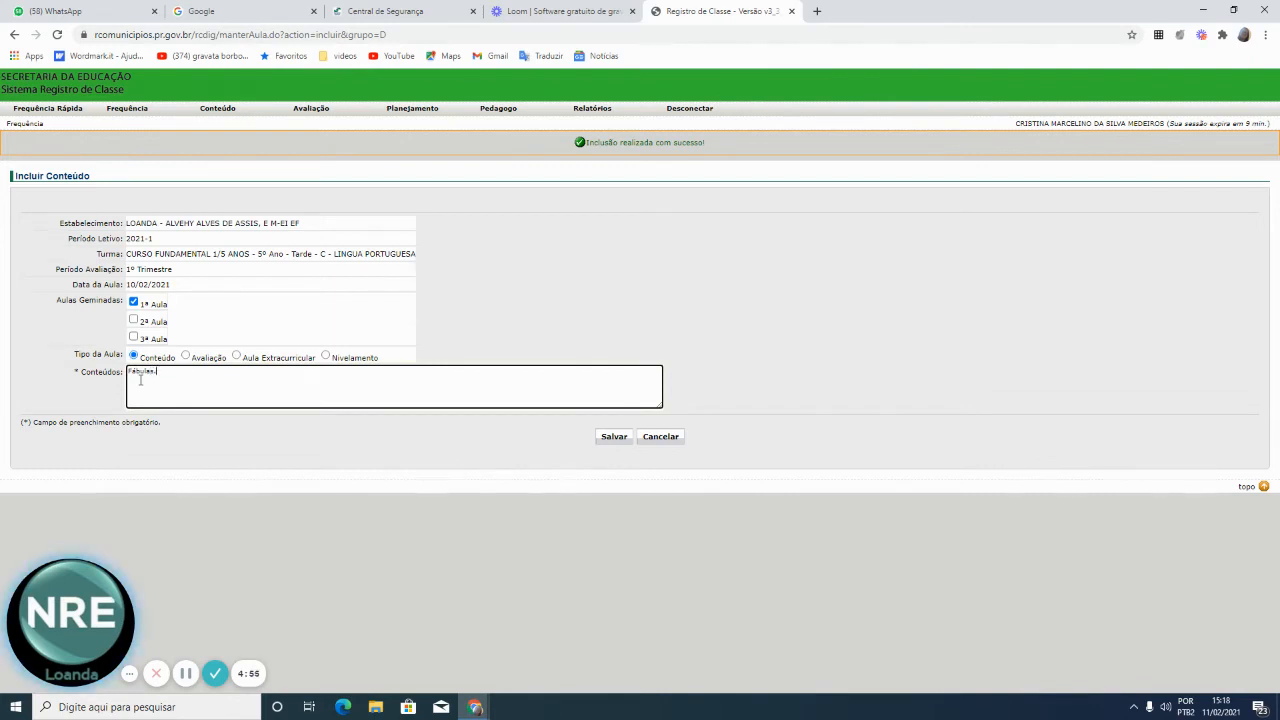
pyautogui.click(618, 437)
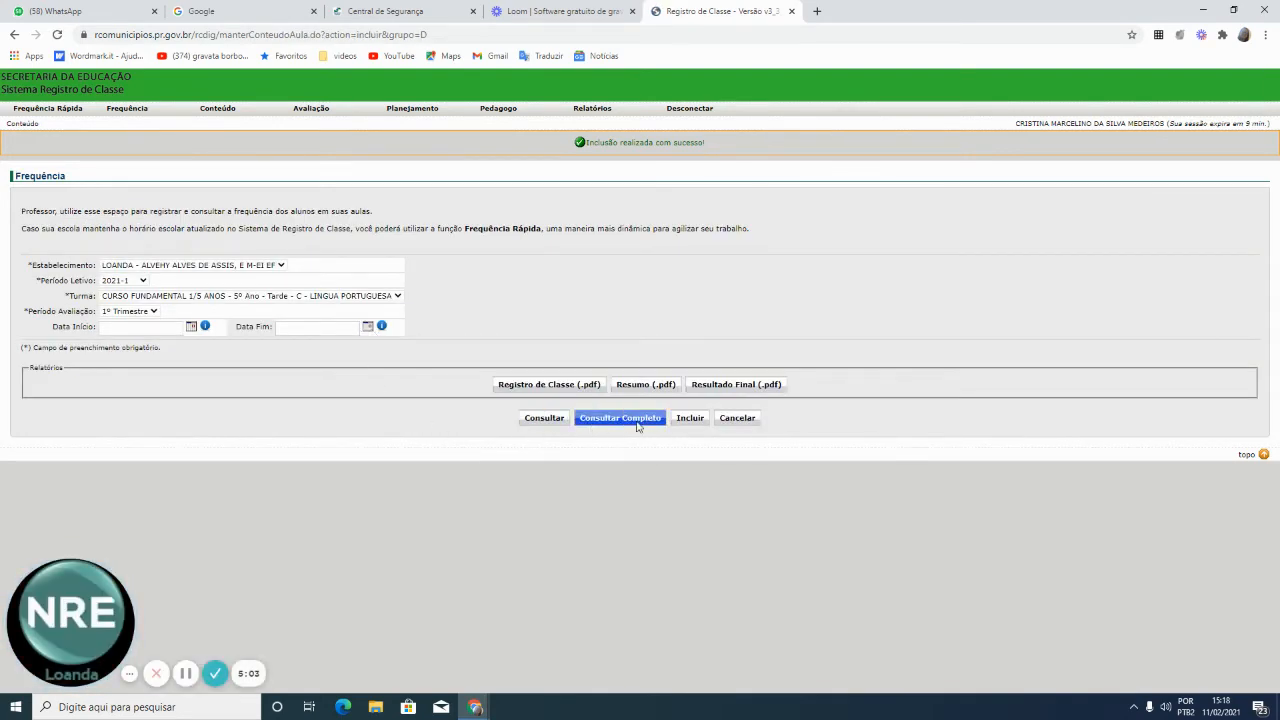
# List the recorded lessons and open content entry for the 10/02/2021 2ª Aula
pyautogui.click(544, 418)
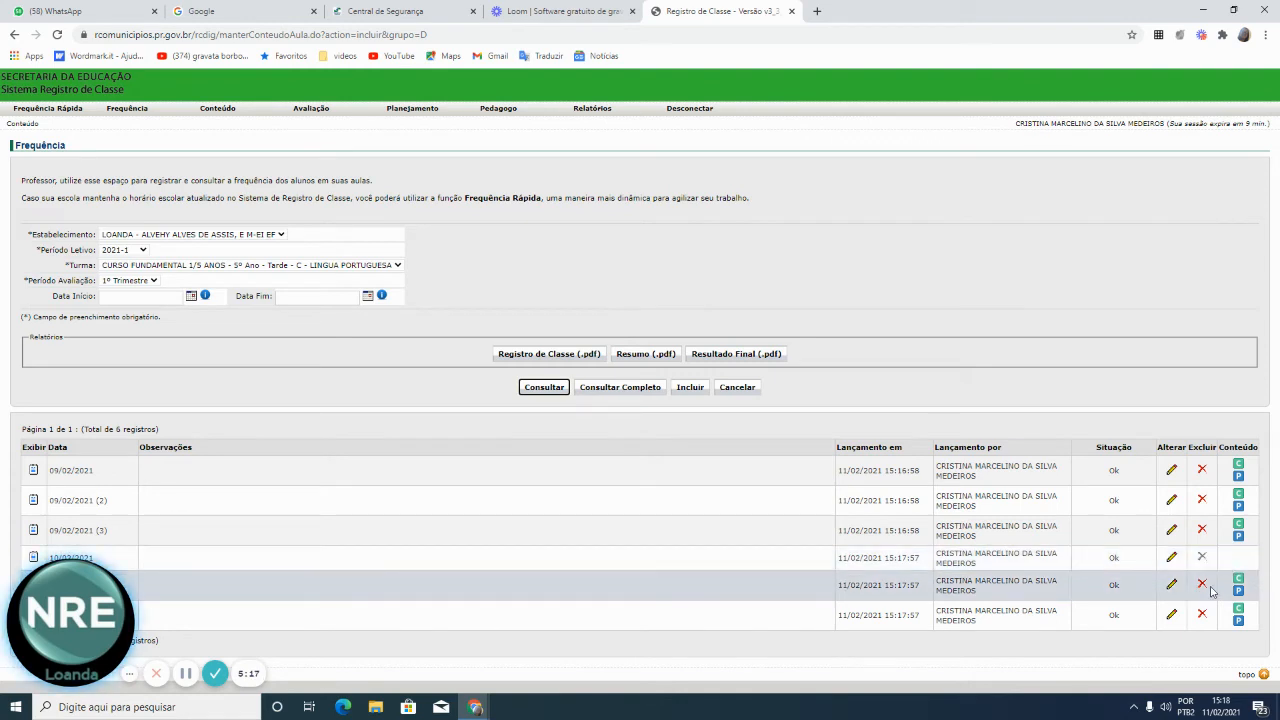
pyautogui.doubleClick(1240, 583)
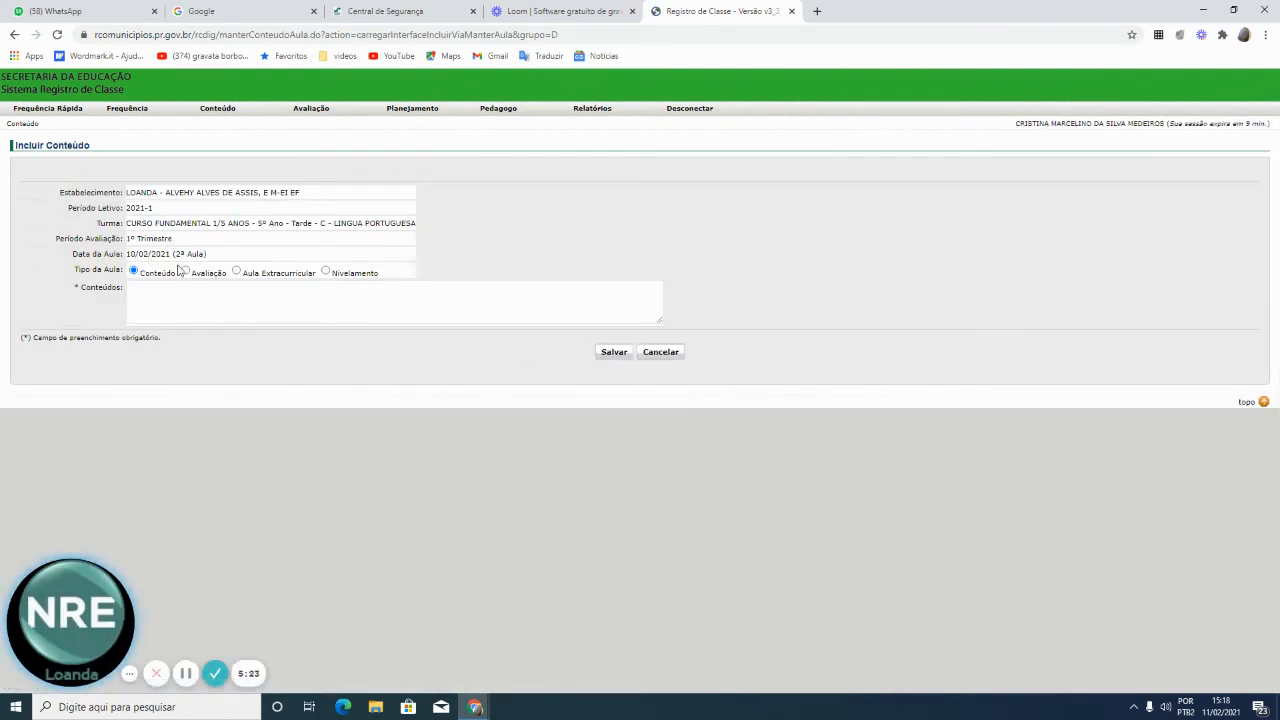
# Save 'Interpretação de texto' as the 2ª Aula content, then list the lessons again
pyautogui.click(270, 303)
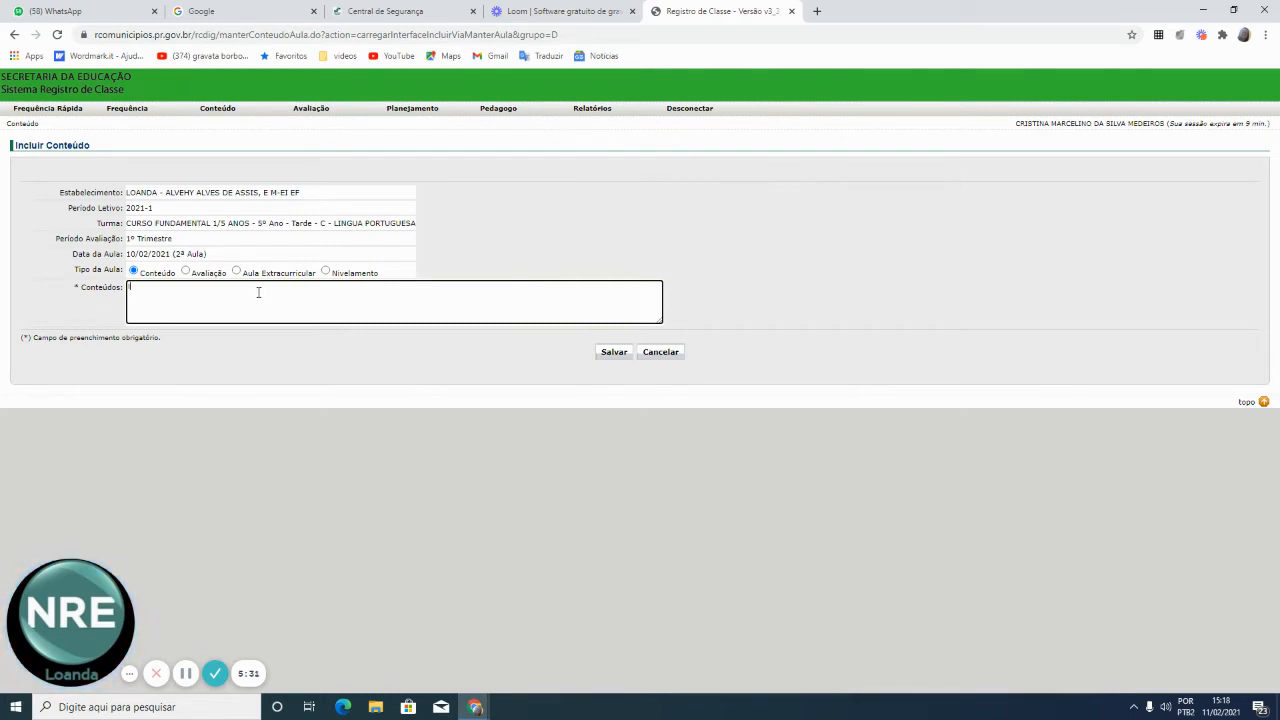
pyautogui.write('Interpretação')
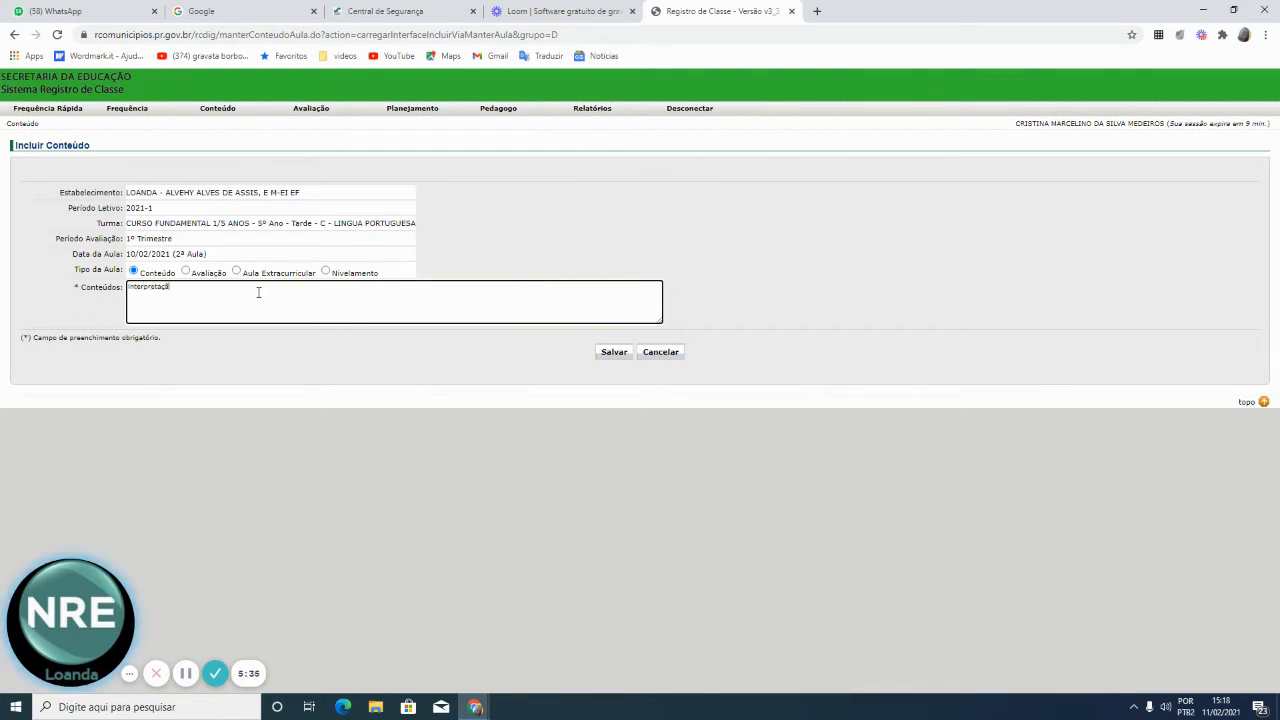
pyautogui.write(' de ')
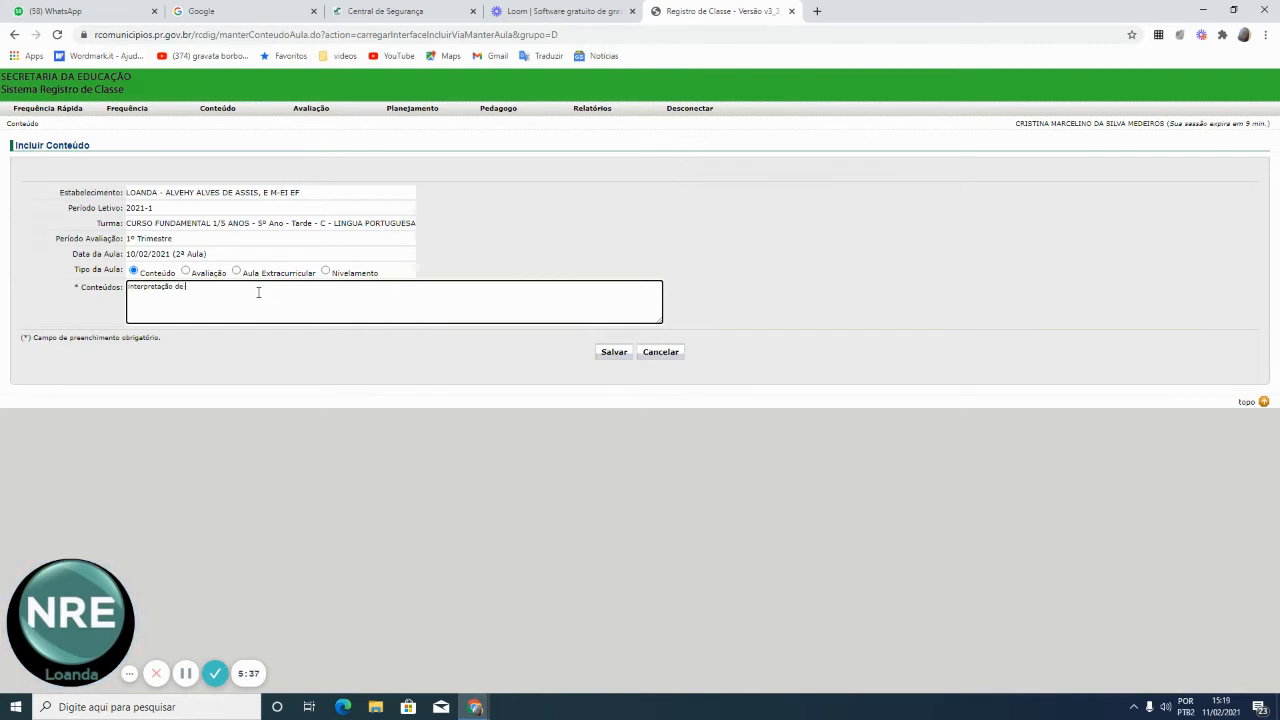
pyautogui.write('txto')
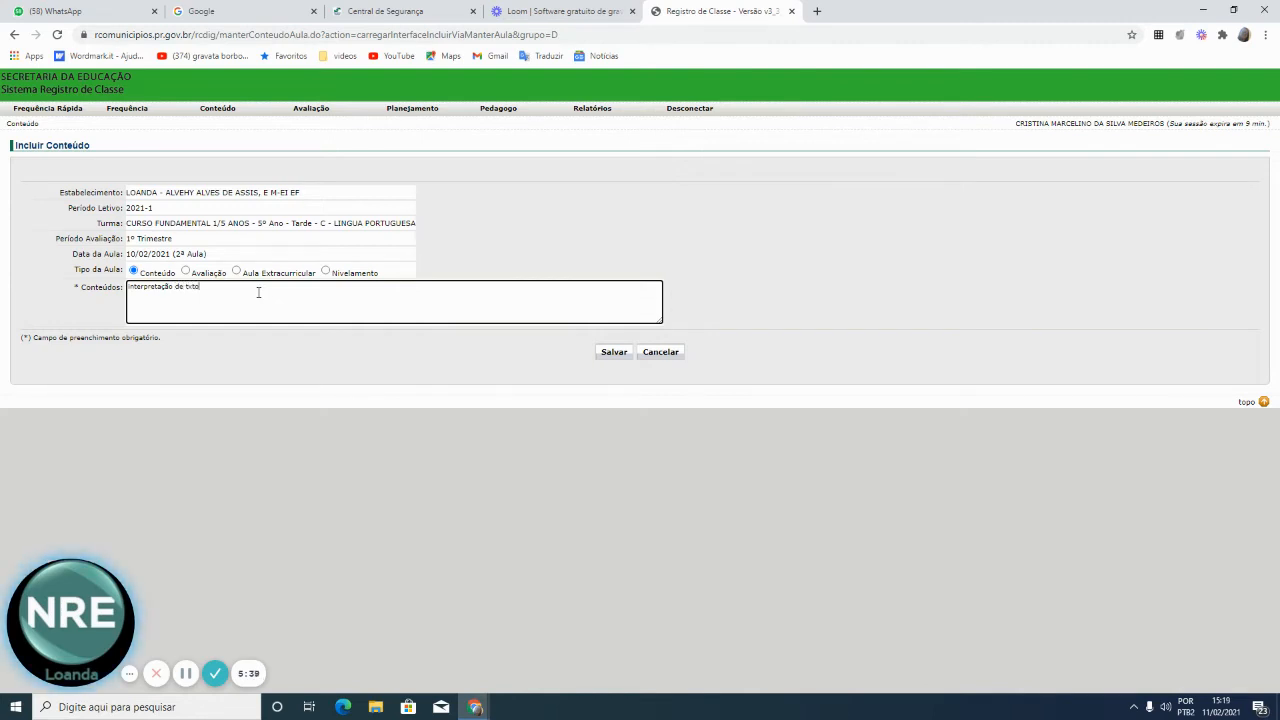
pyautogui.press('BackSpace')
pyautogui.press('BackSpace')
pyautogui.press('BackSpace')
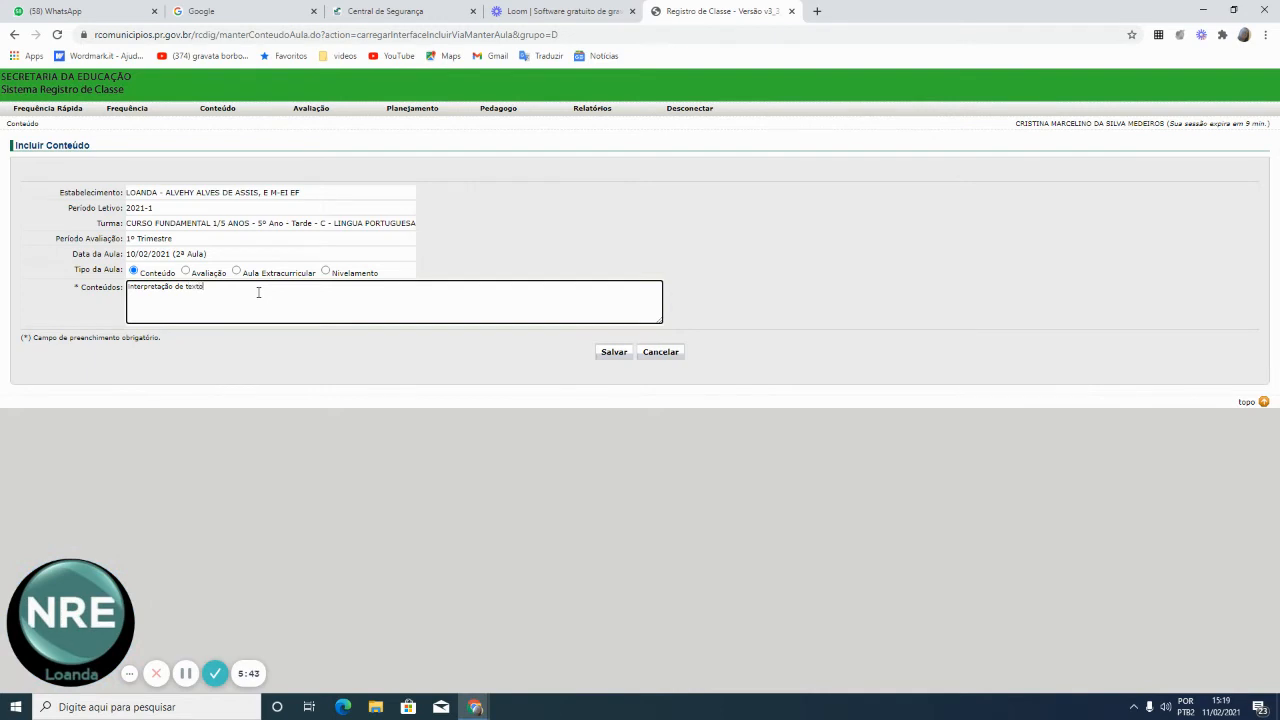
pyautogui.click(615, 353)
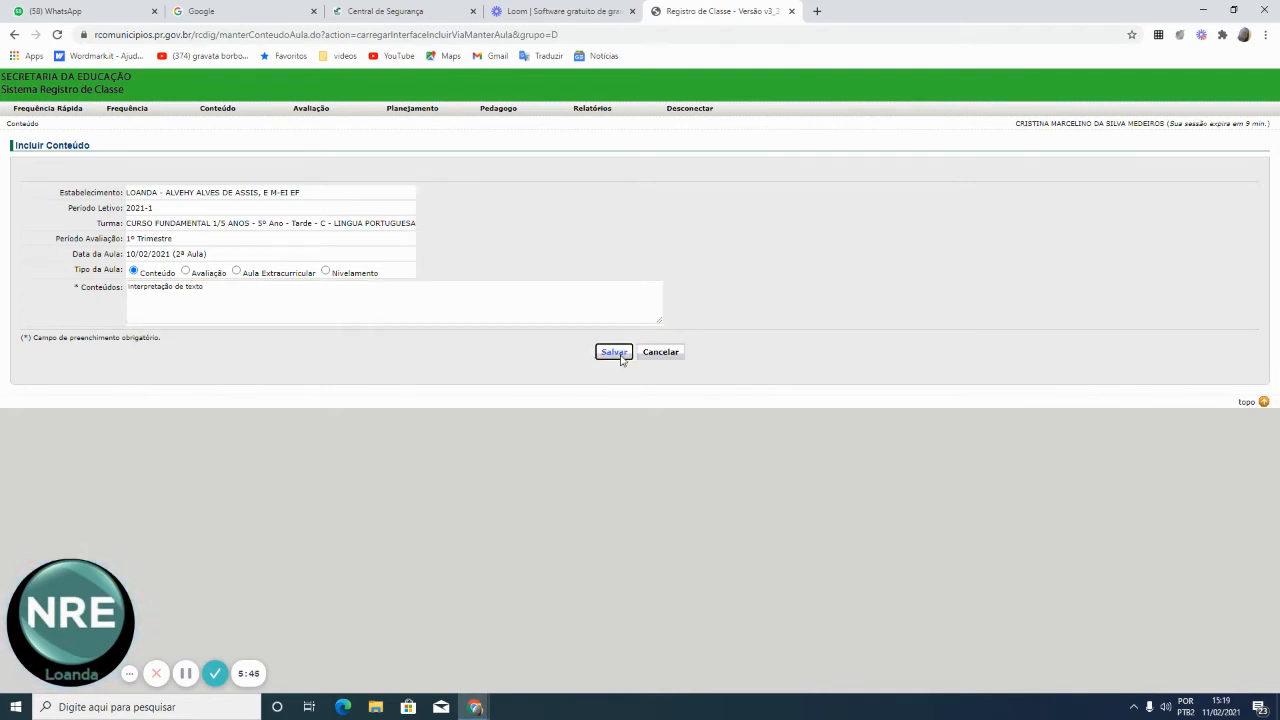
pyautogui.click(558, 418)
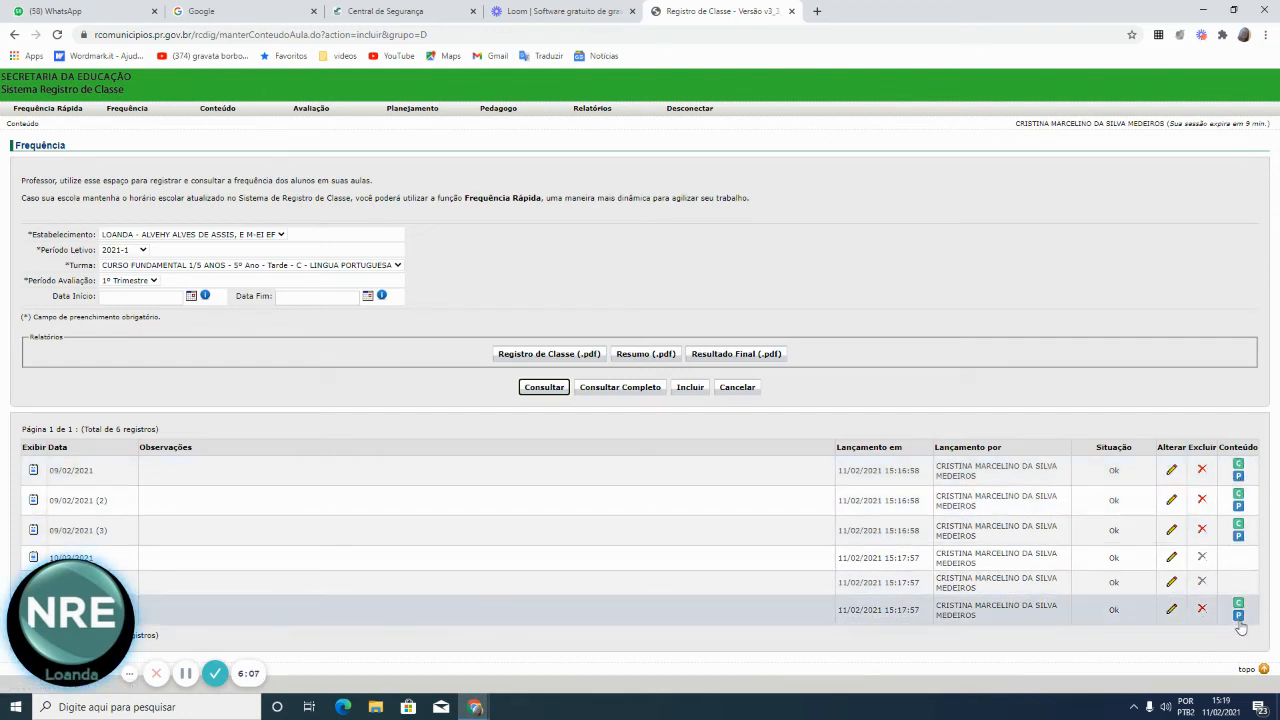
# Return to the Frequência page to begin a new attendance entry
pyautogui.click(125, 109)
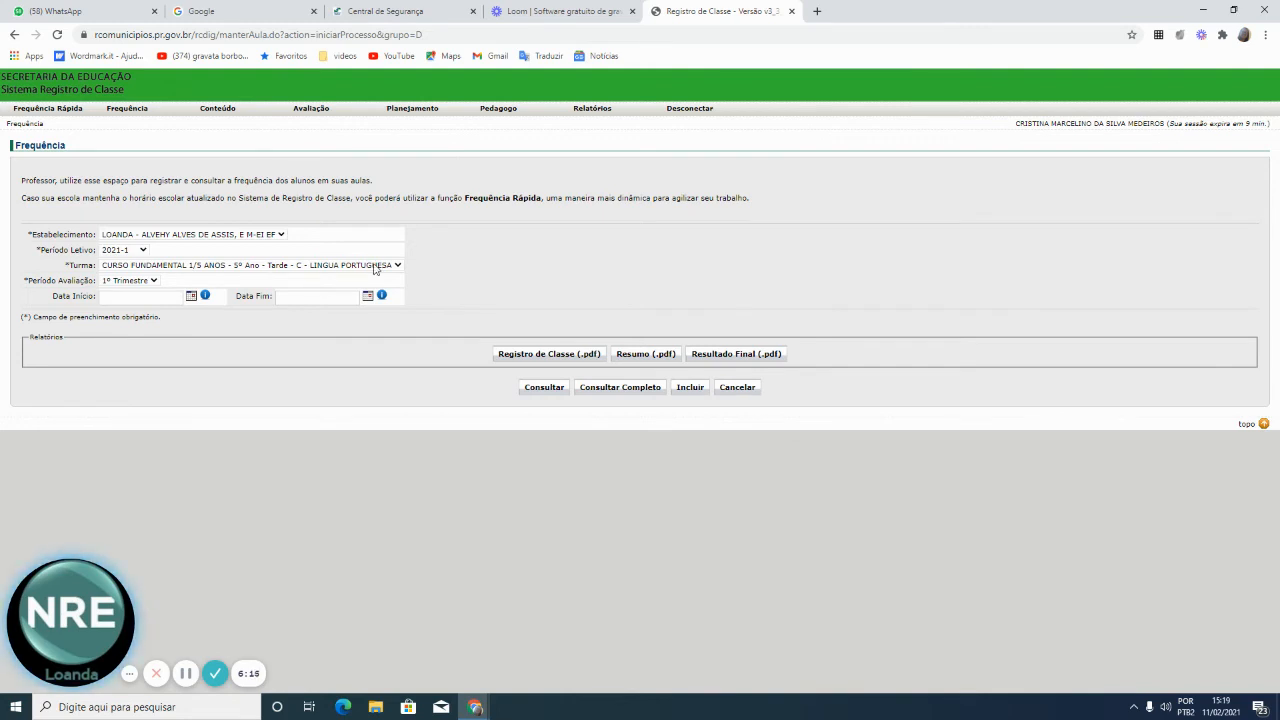
# Switch the class to Matemática, 1º Trimestre, and start a new attendance entry
pyautogui.click(399, 266)
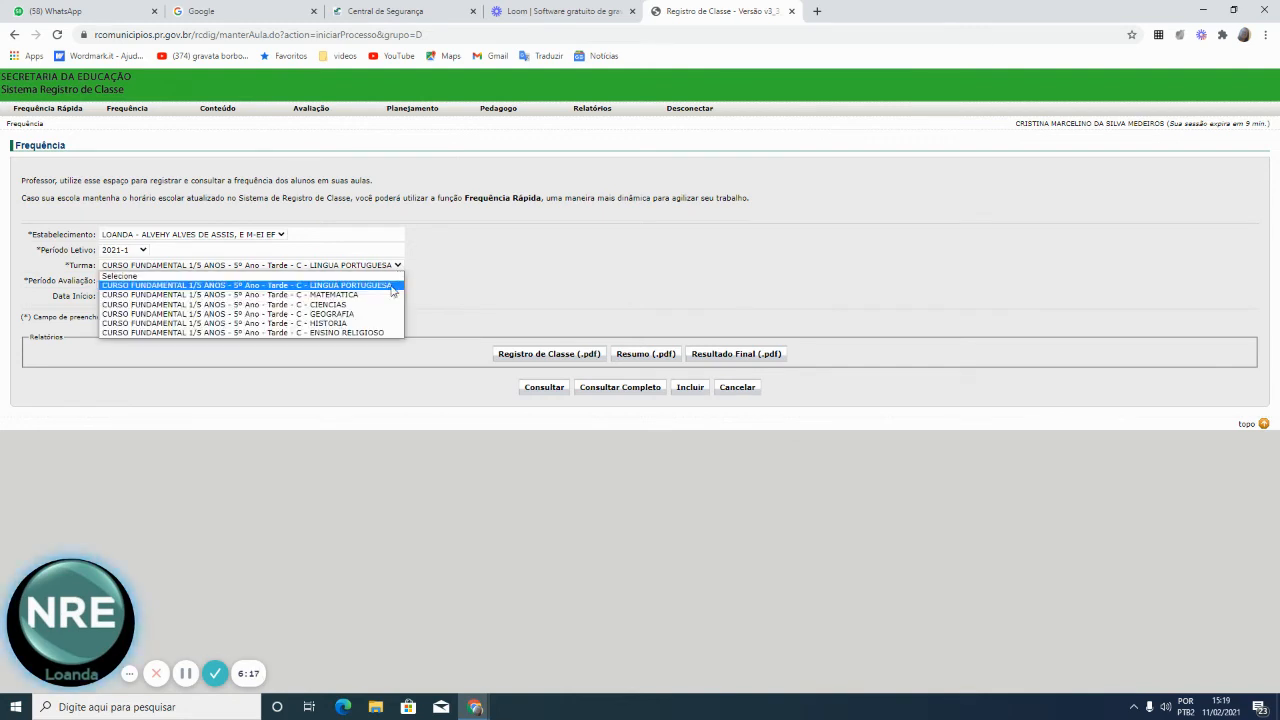
pyautogui.click(366, 296)
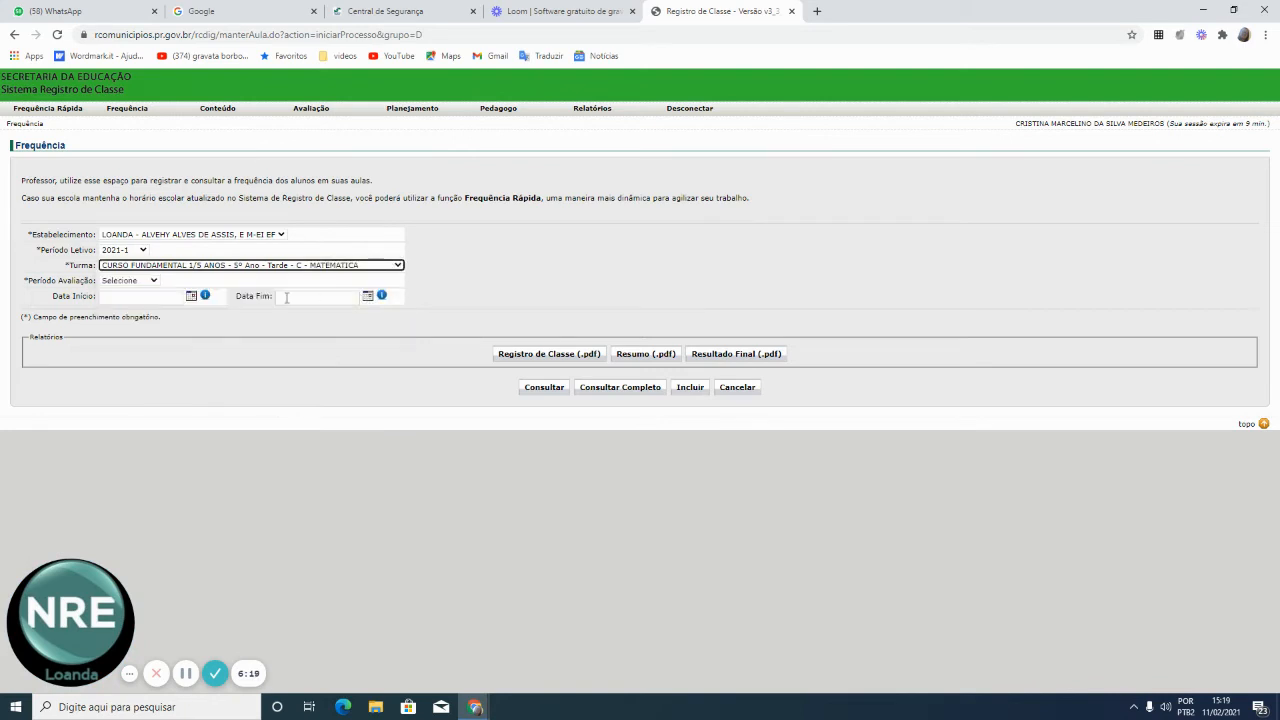
pyautogui.click(157, 283)
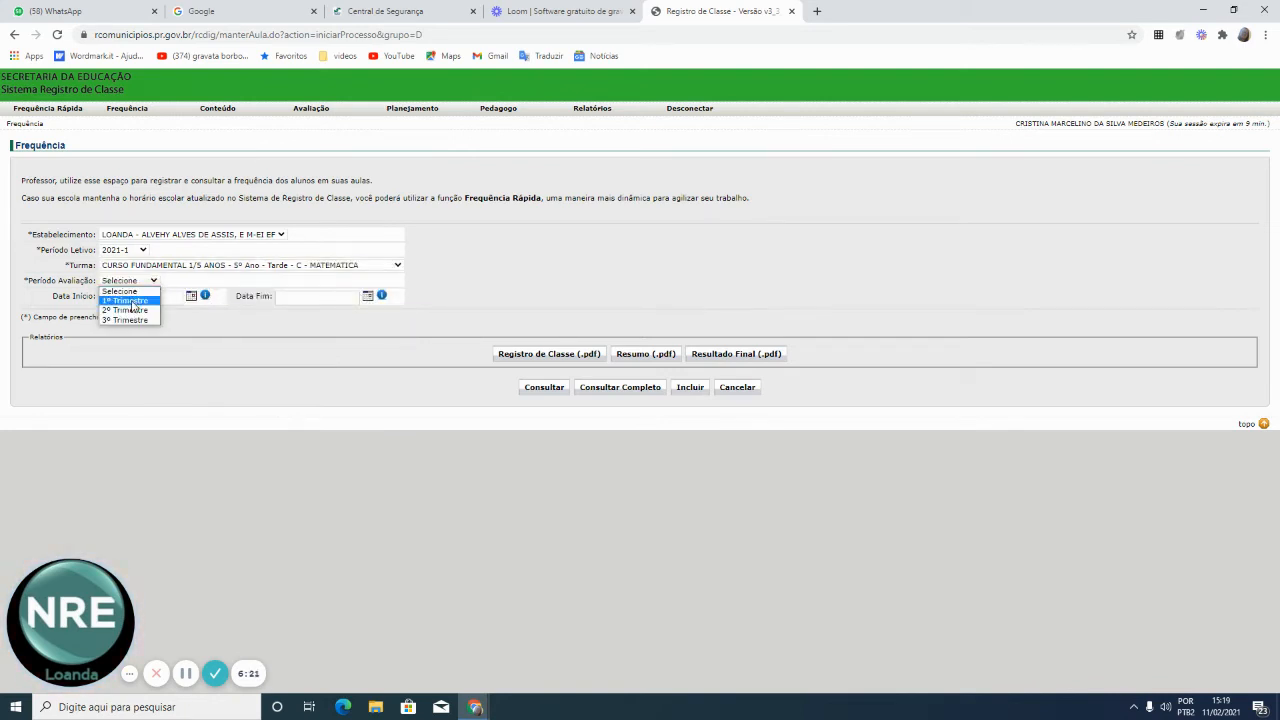
pyautogui.click(133, 300)
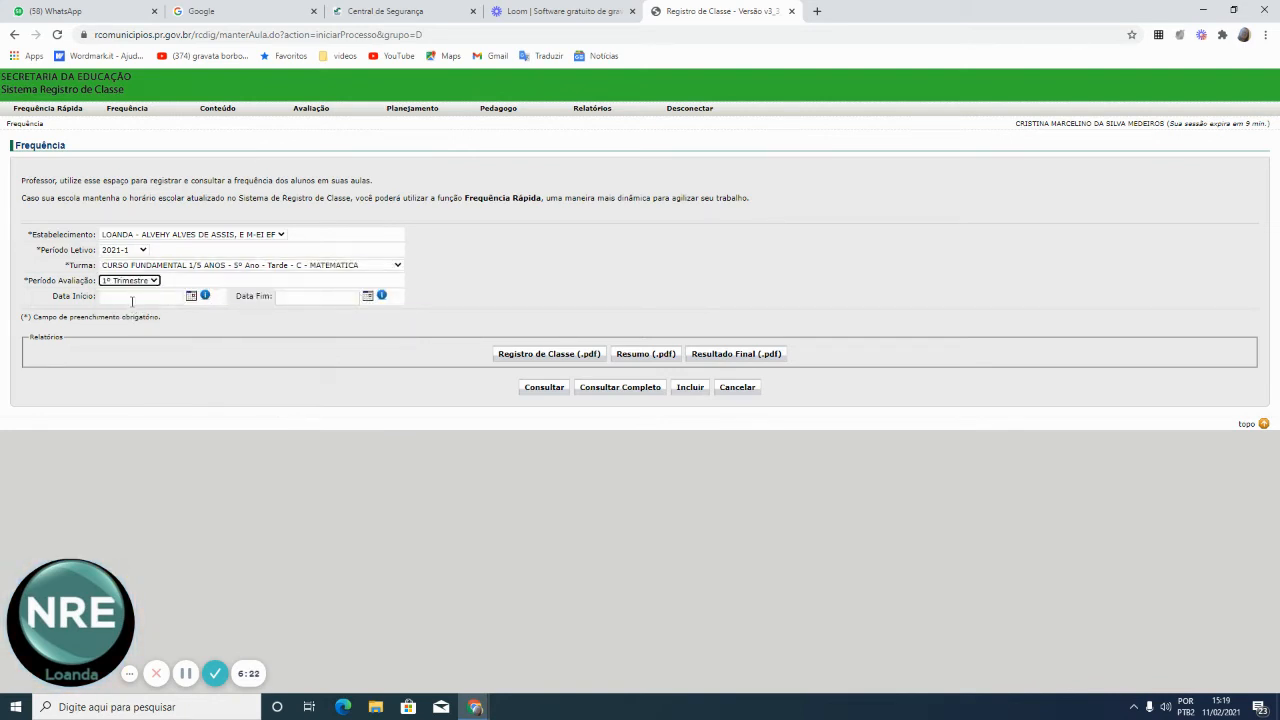
pyautogui.click(690, 387)
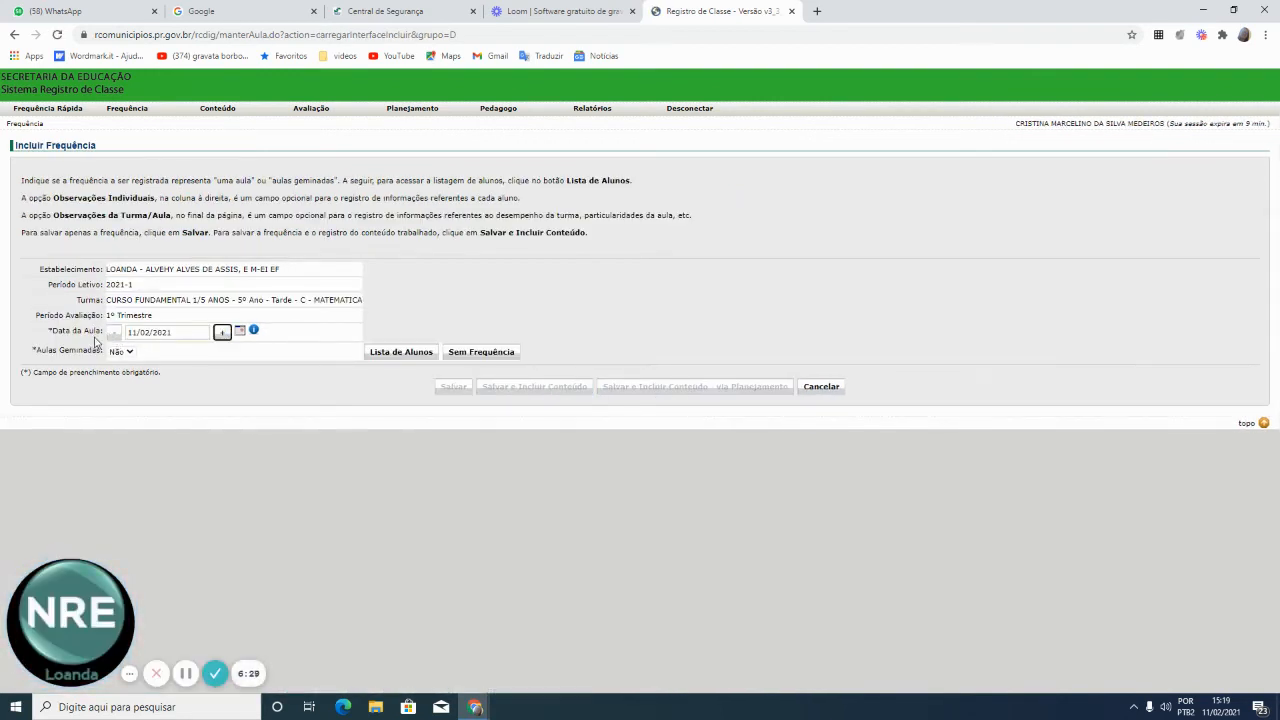
# Set 2 aulas geminadas, keep everyone present, and save via 'Salvar e Incluir Conteúdo - via Planejamento'
pyautogui.click(128, 352)
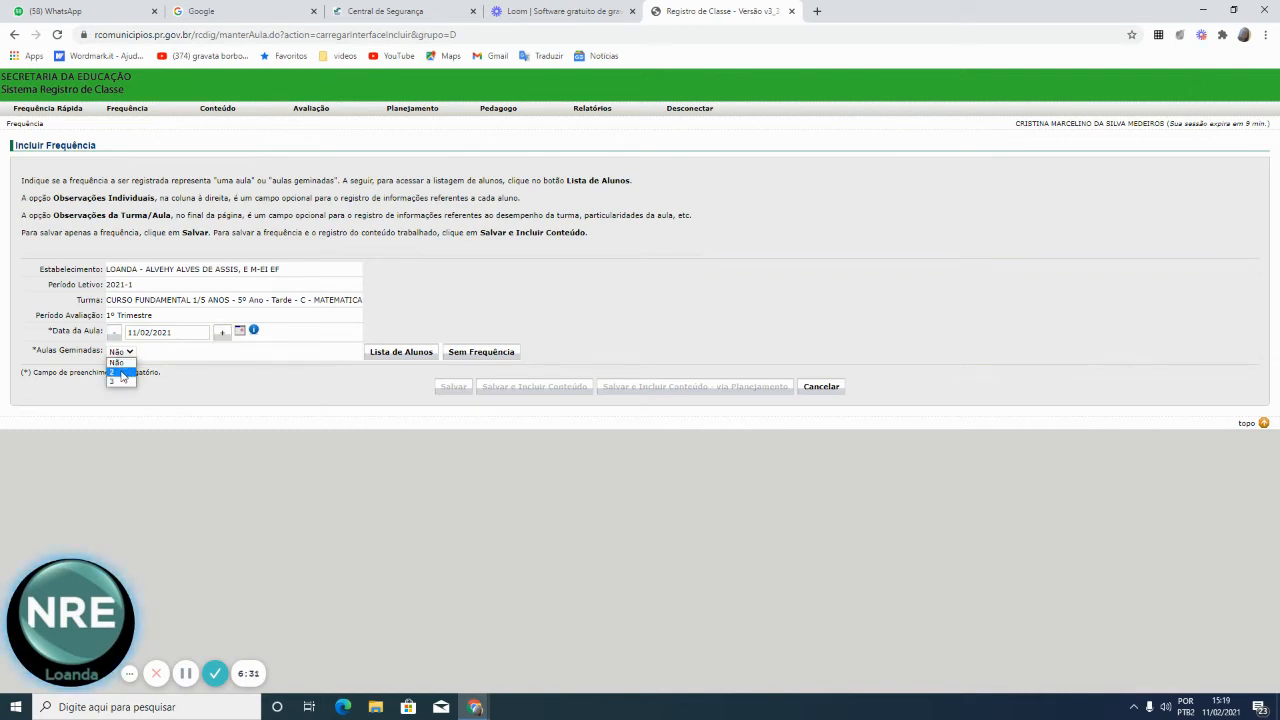
pyautogui.click(122, 372)
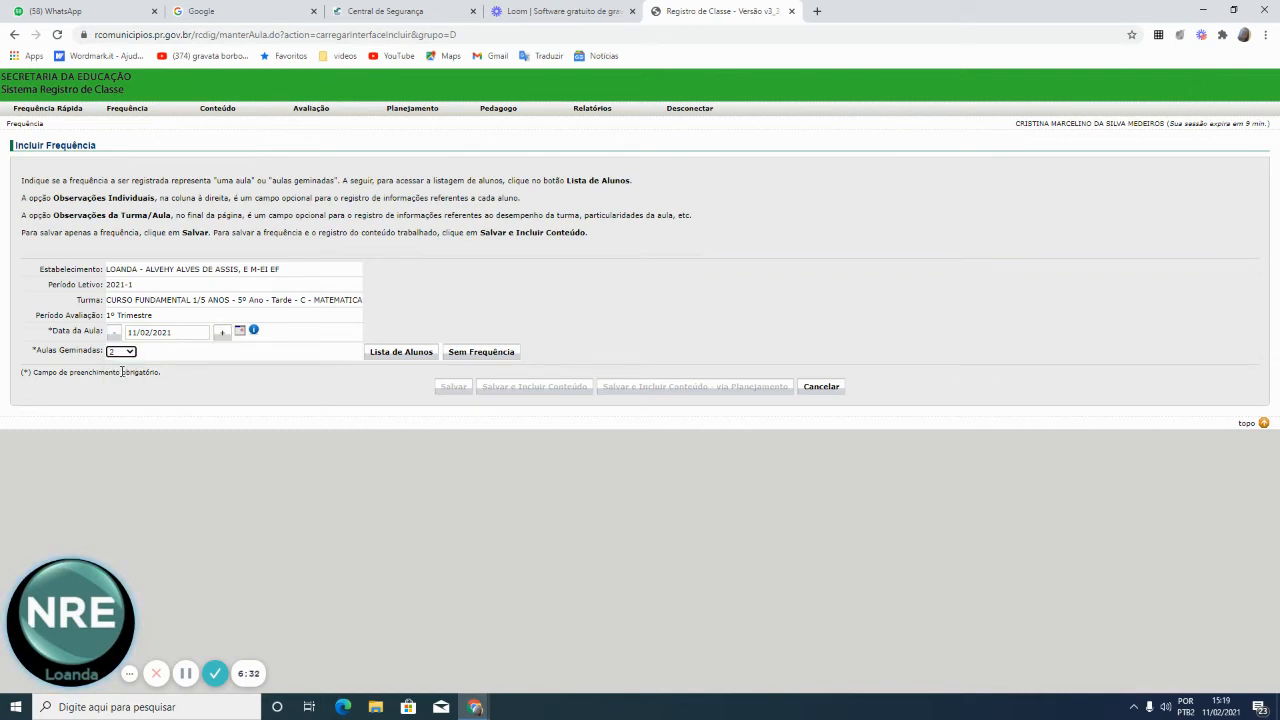
pyautogui.click(406, 358)
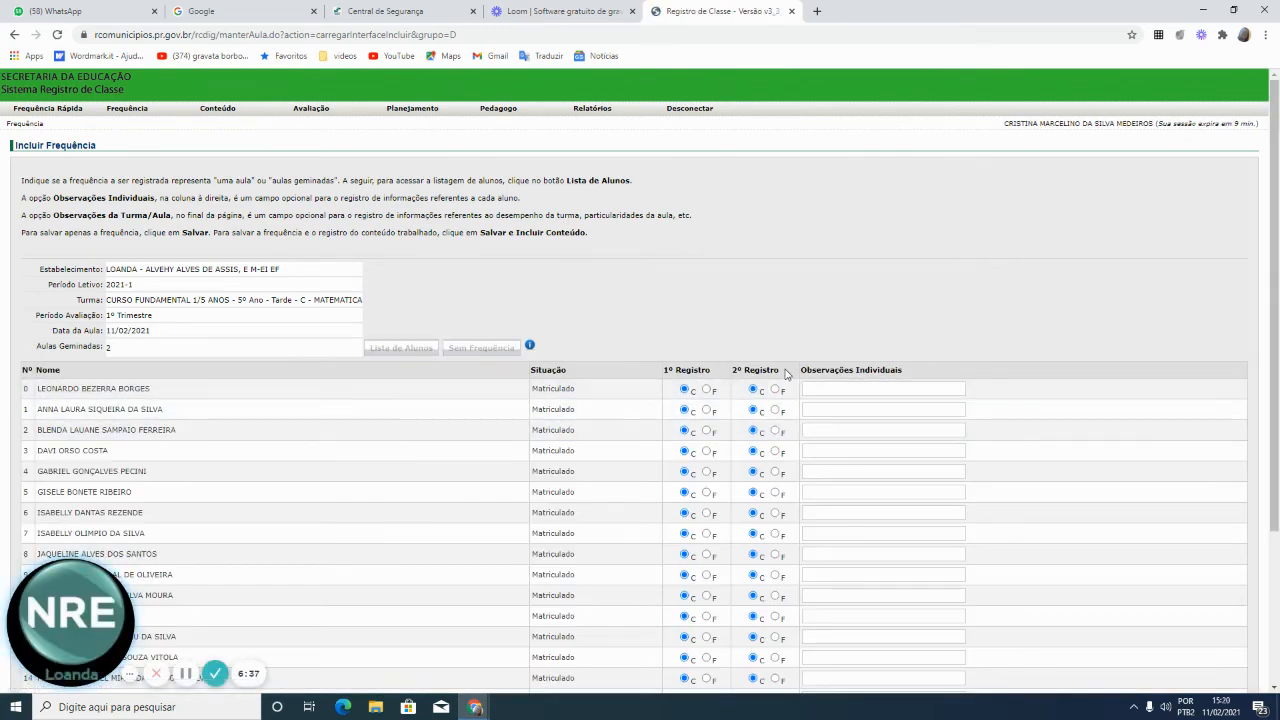
pyautogui.scroll(-1, 790, 368)
pyautogui.scroll(-1, 790, 368)
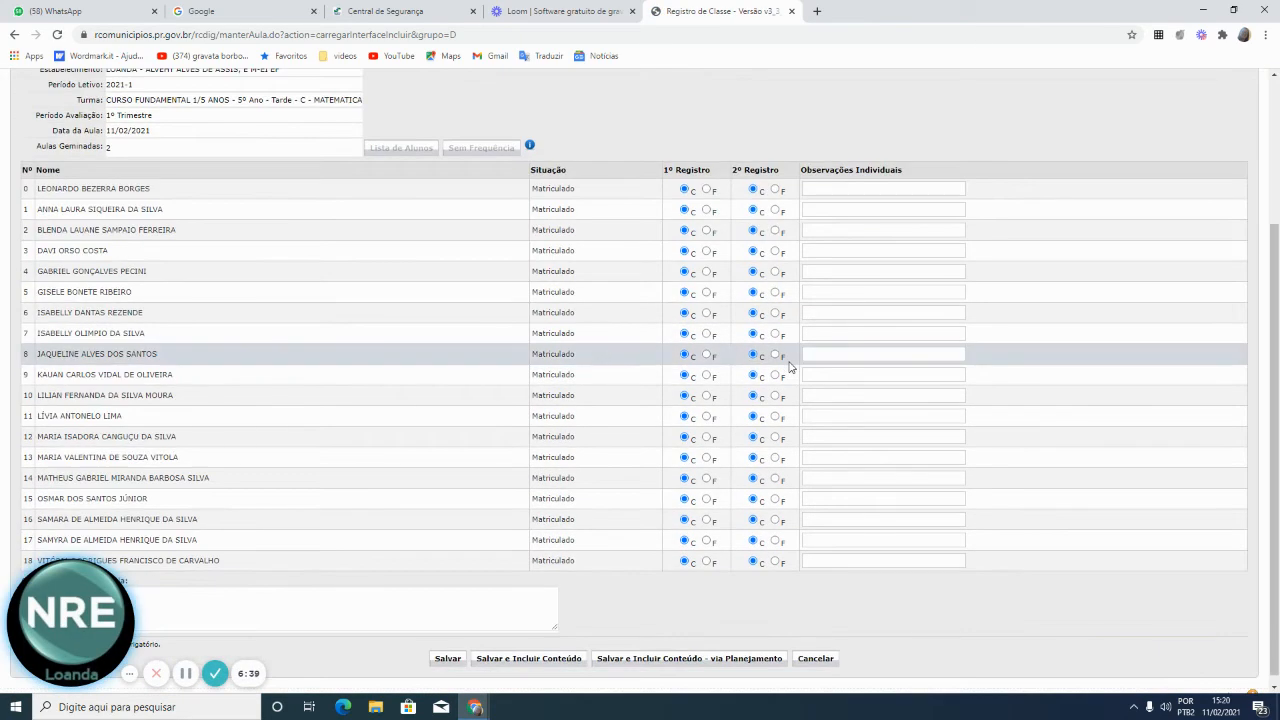
pyautogui.click(647, 659)
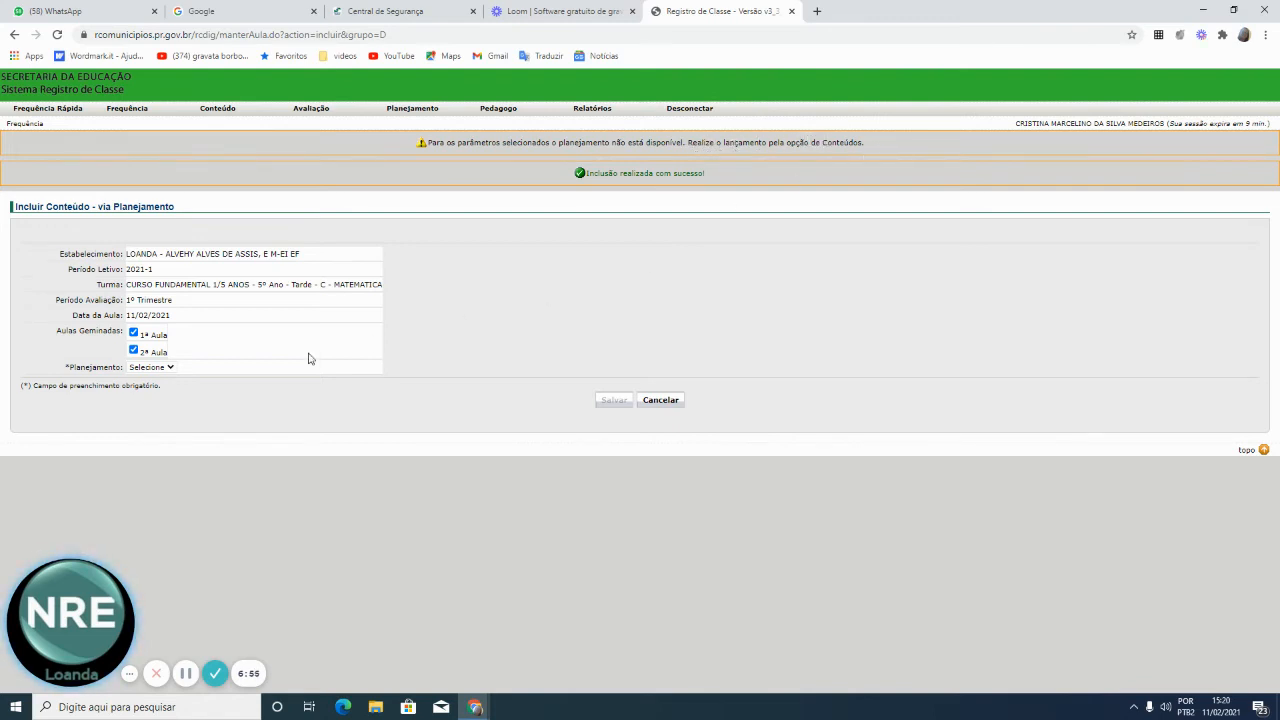
# Find only 'Selecione' in the Planejamento list and cancel back to the Matemática Conteúdo form
pyautogui.click(169, 369)
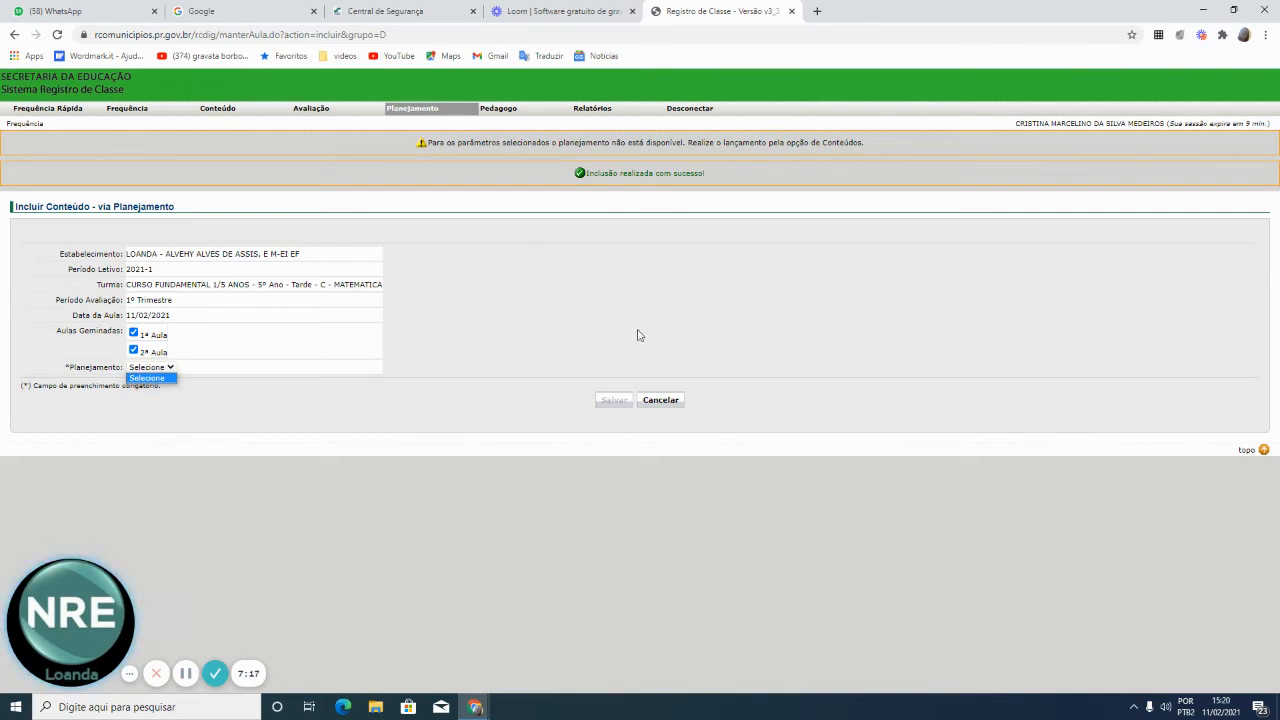
pyautogui.click(658, 400)
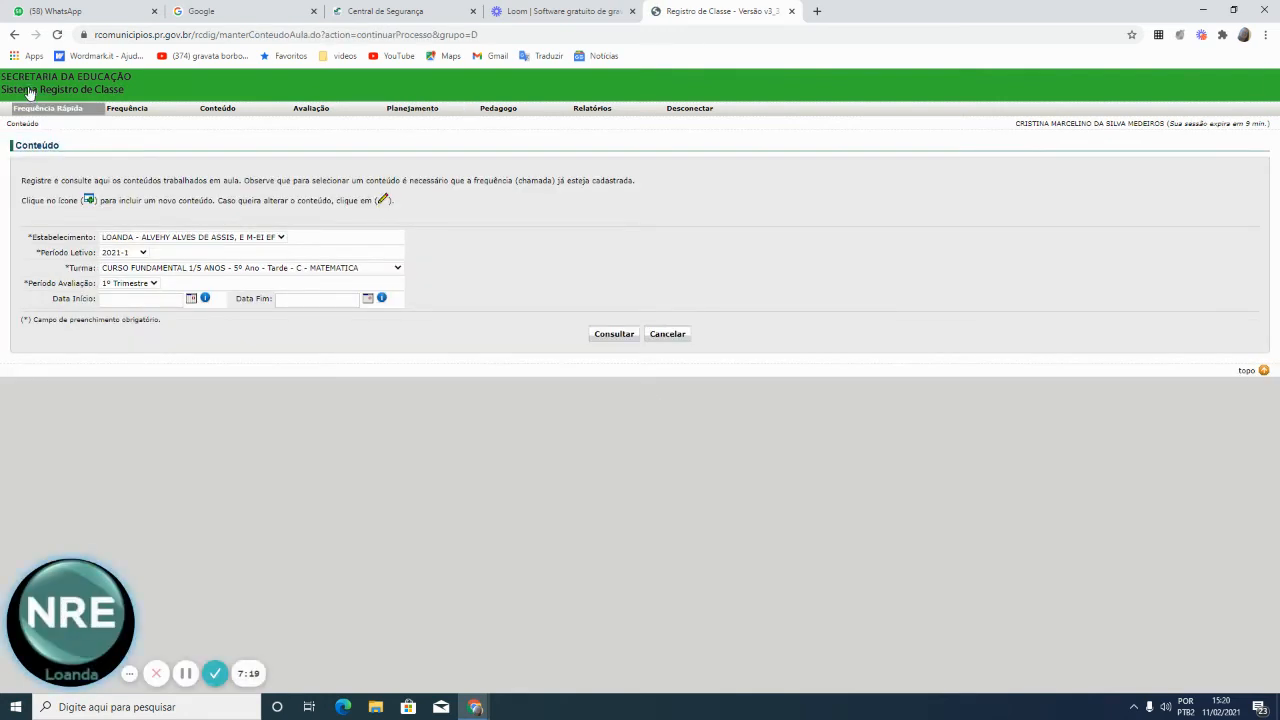
# On the Frequência page, select the CIENCIAS class and the 1º Trimestre period
pyautogui.click(160, 109)
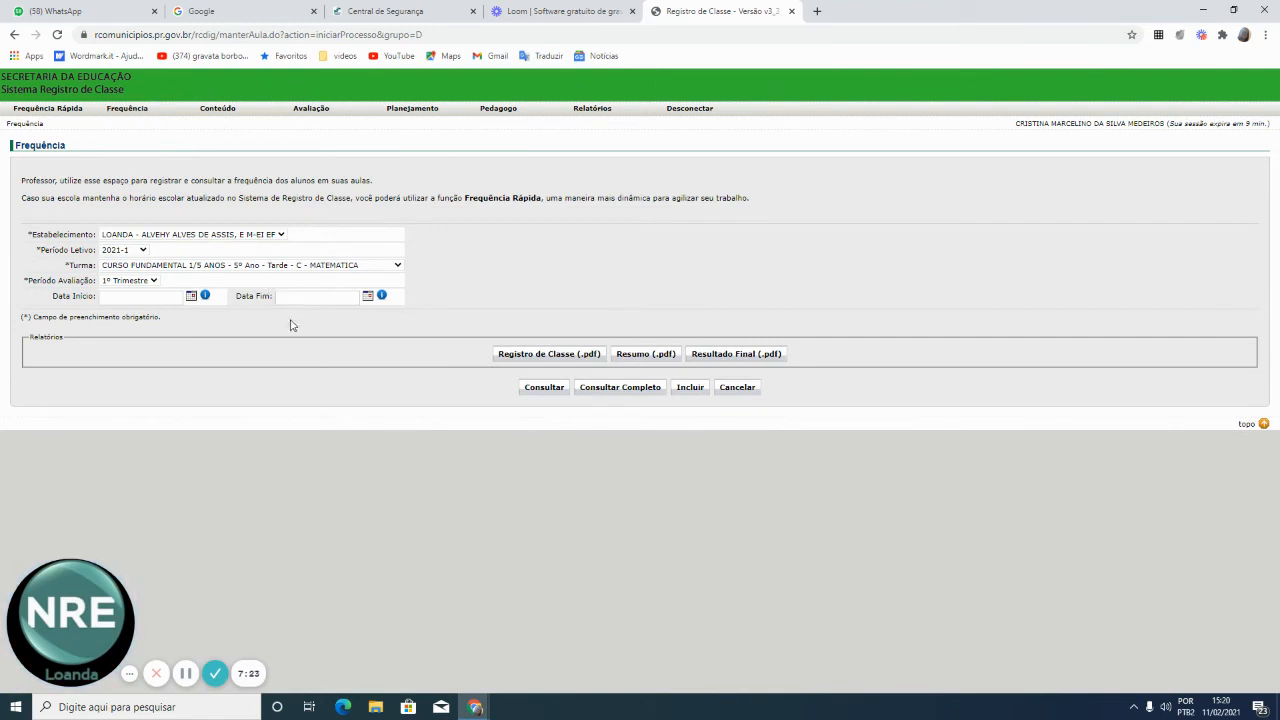
pyautogui.click(397, 266)
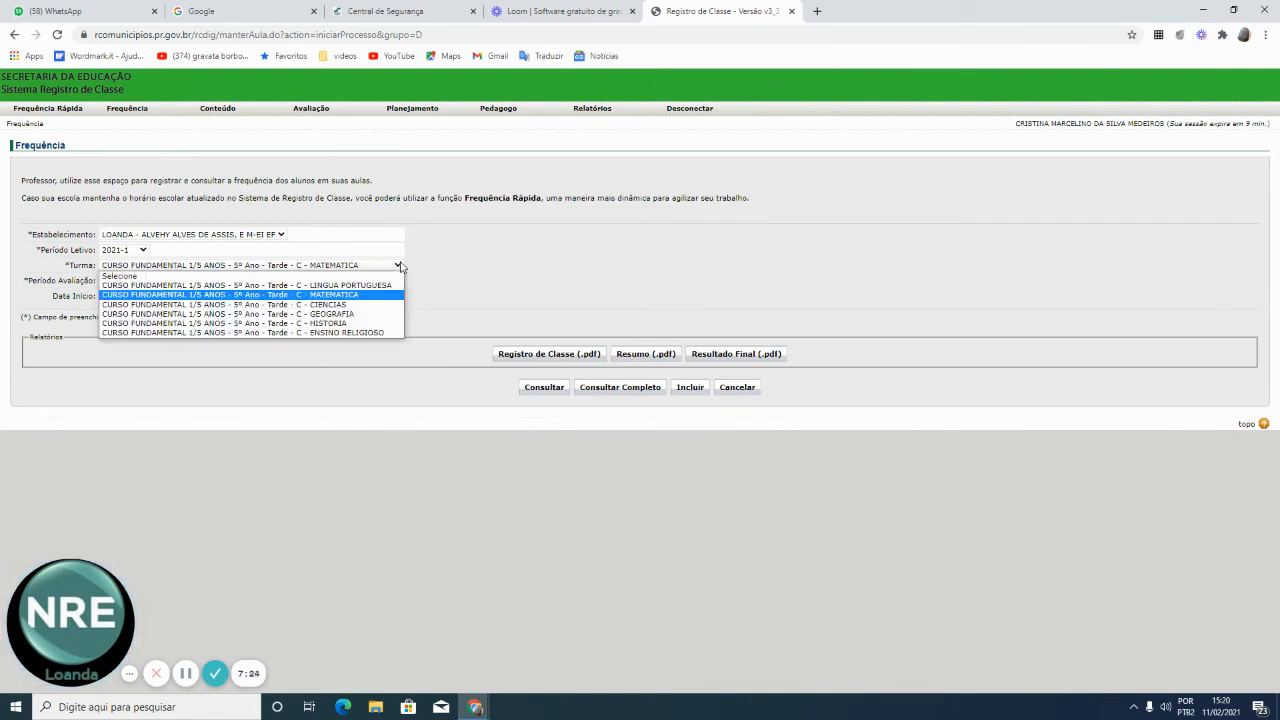
pyautogui.click(343, 305)
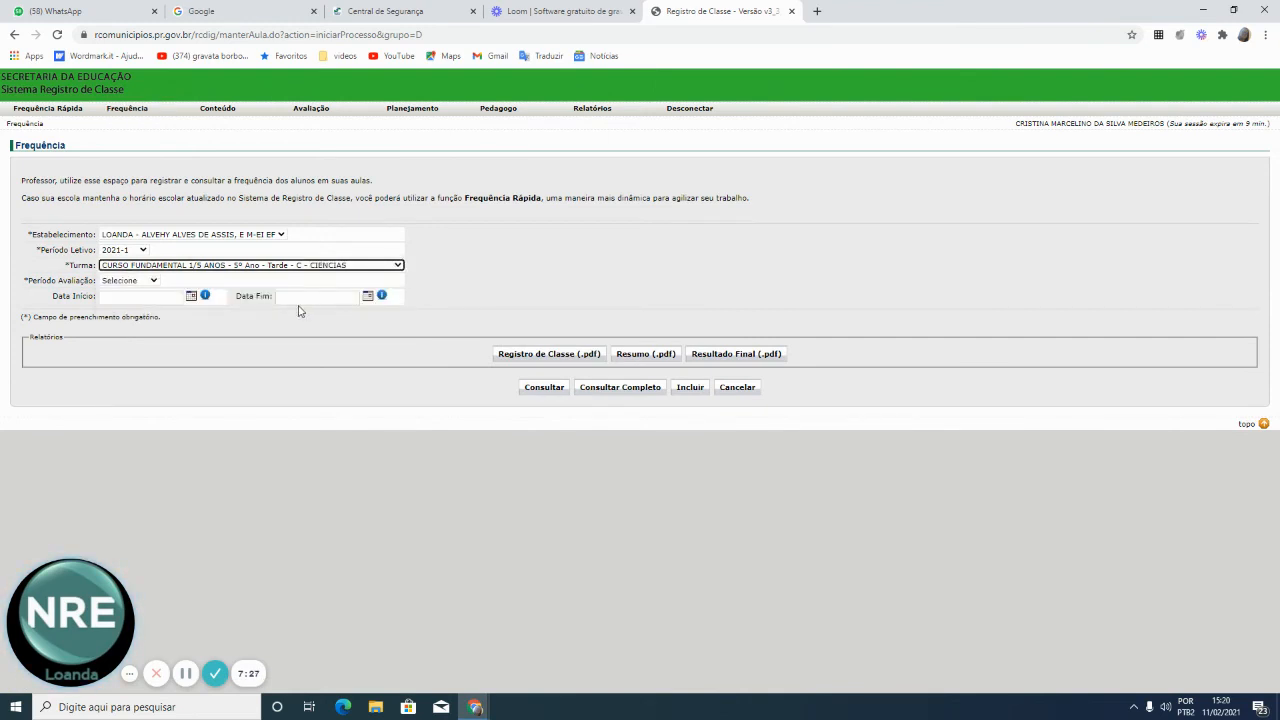
pyautogui.click(152, 284)
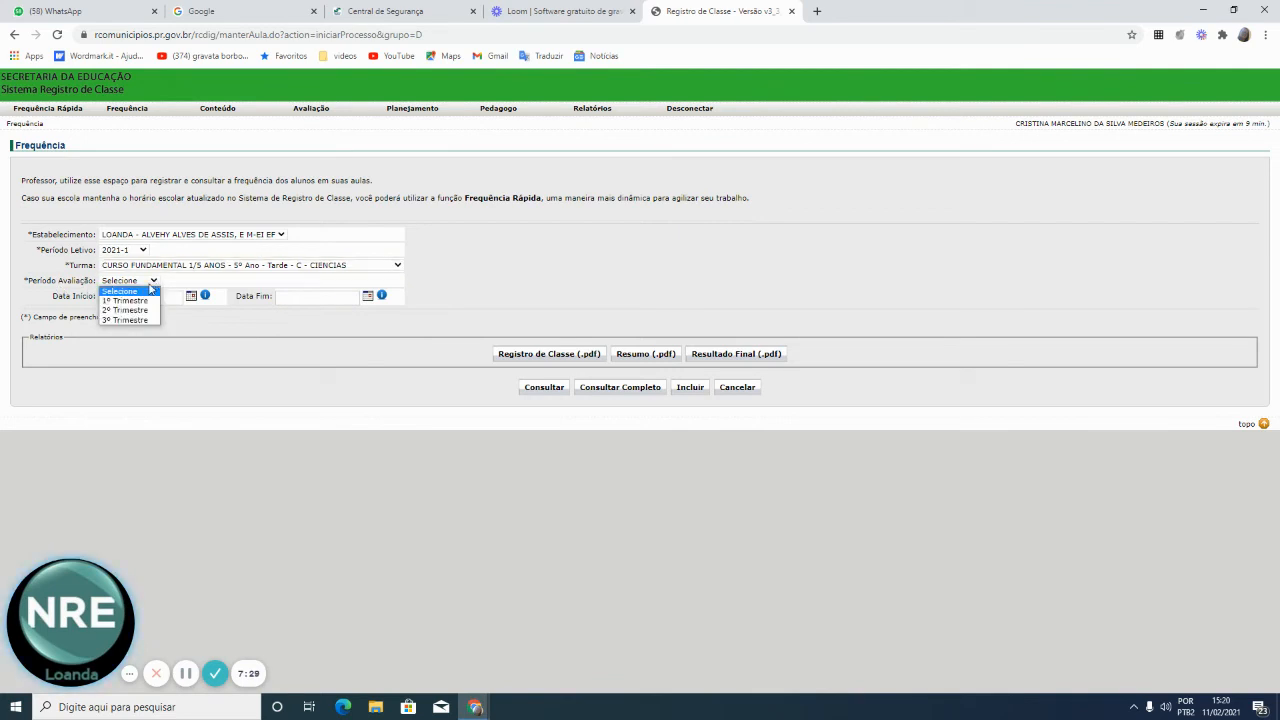
pyautogui.click(125, 300)
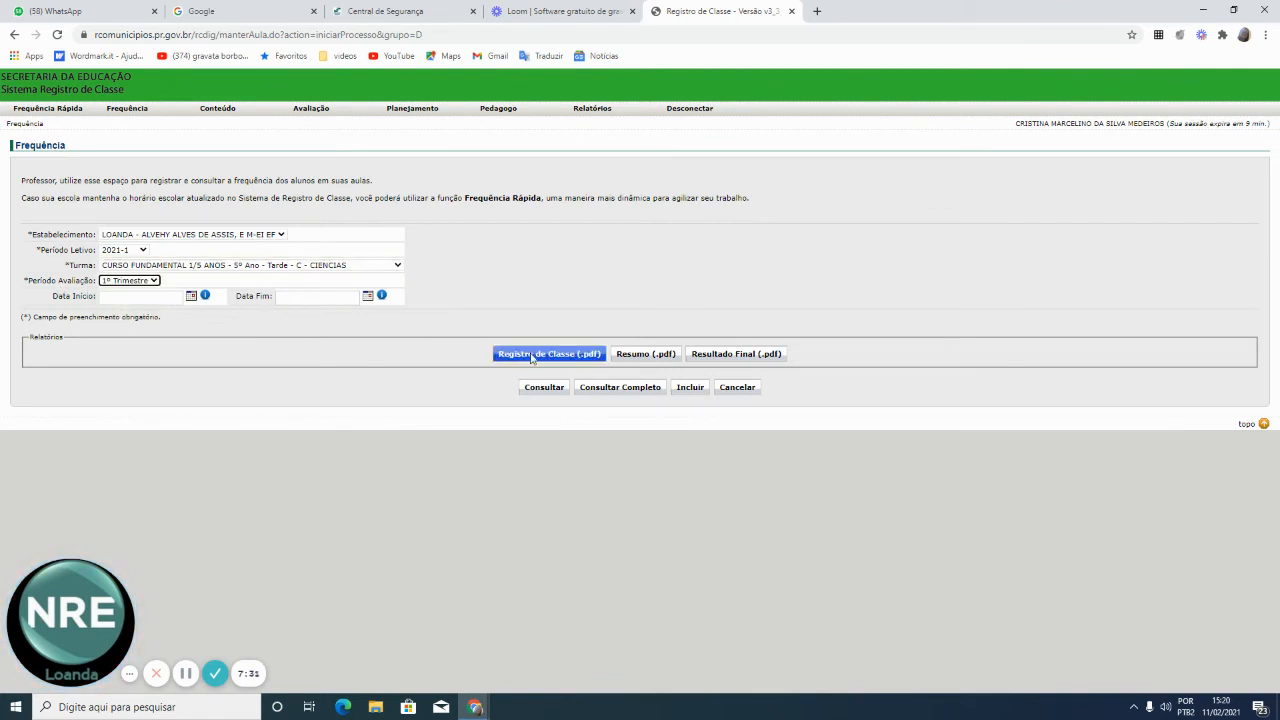
# Add a 11/02/2021 attendance for 2 consecutive lessons with all students present
pyautogui.click(690, 389)
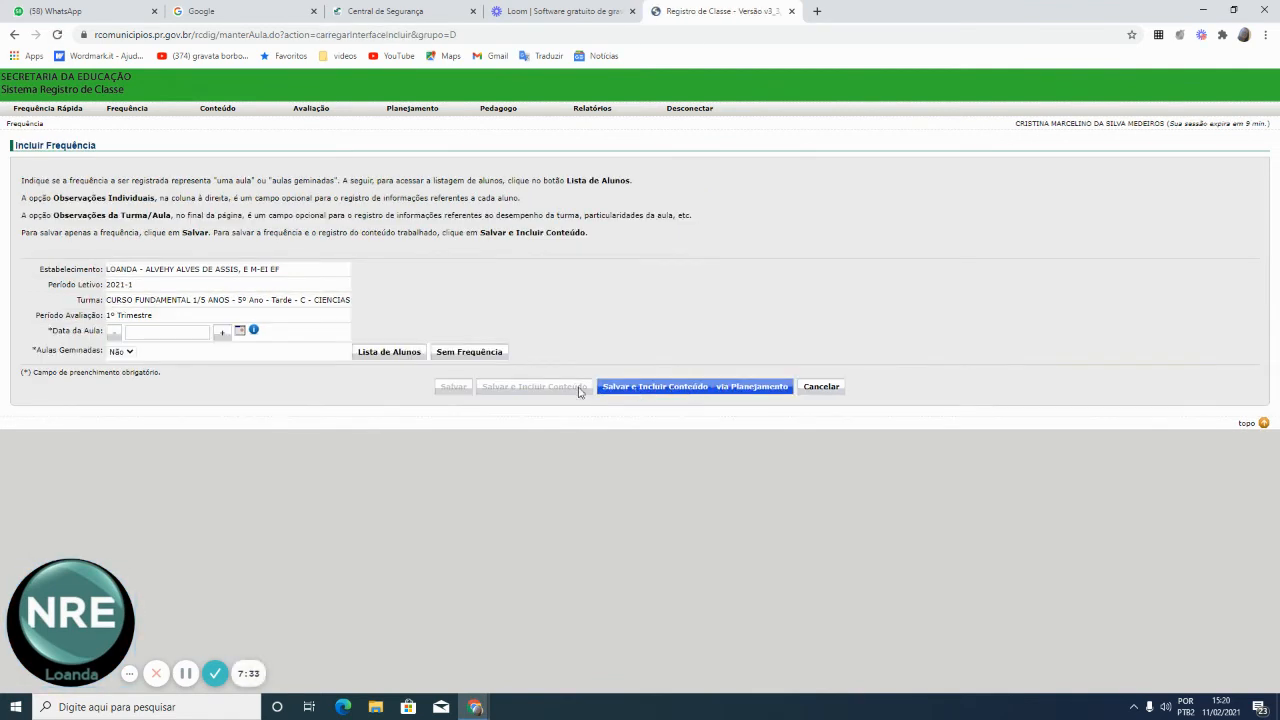
pyautogui.click(224, 334)
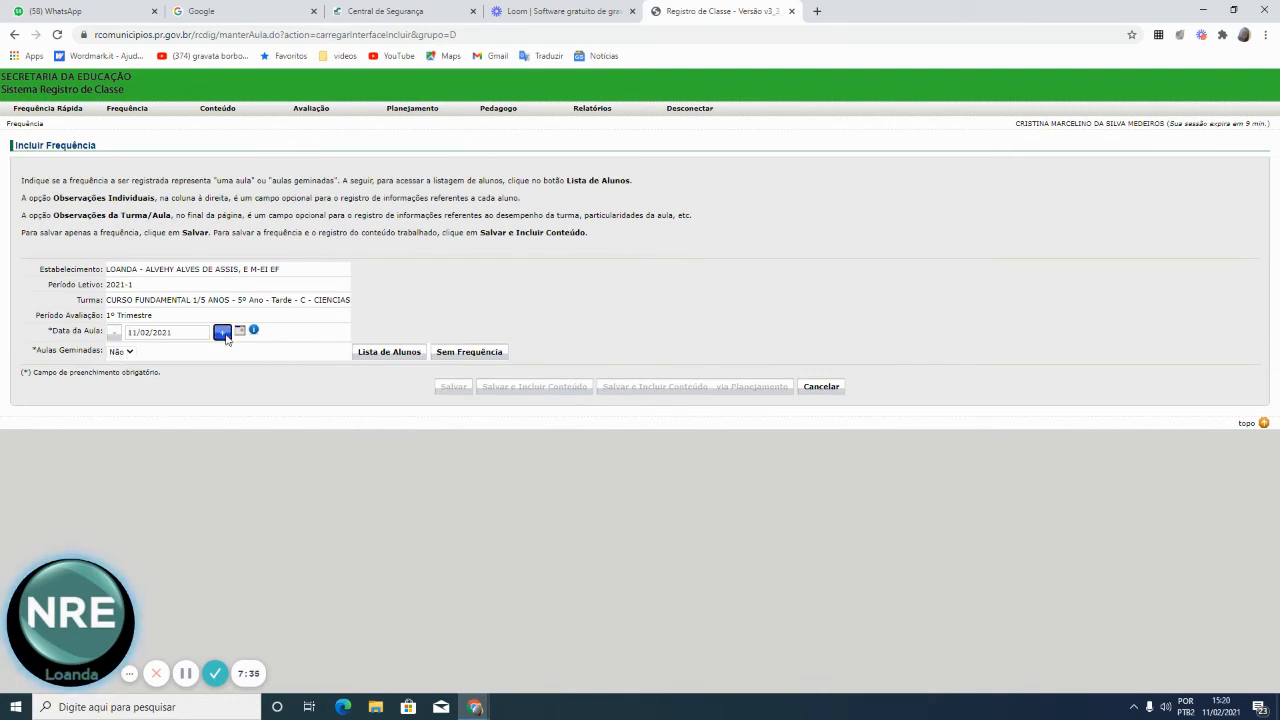
pyautogui.click(127, 352)
pyautogui.click(126, 372)
pyautogui.click(389, 352)
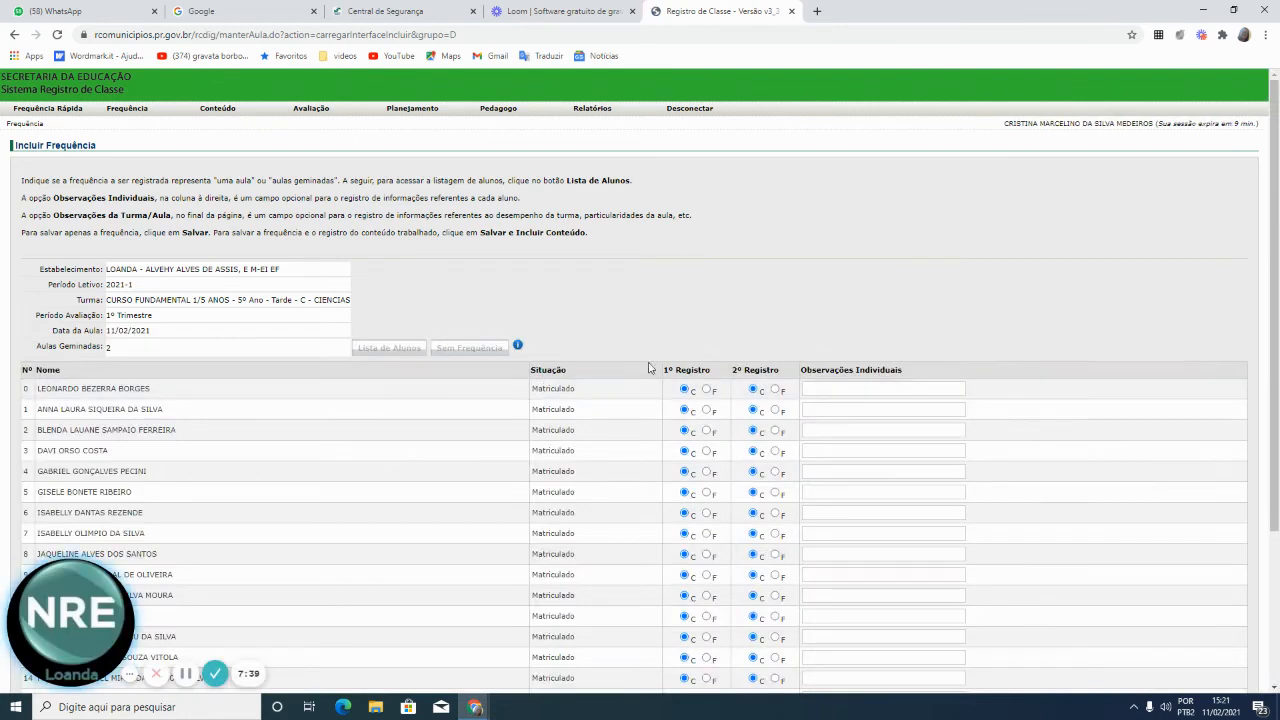
pyautogui.scroll(-3, 650, 450)
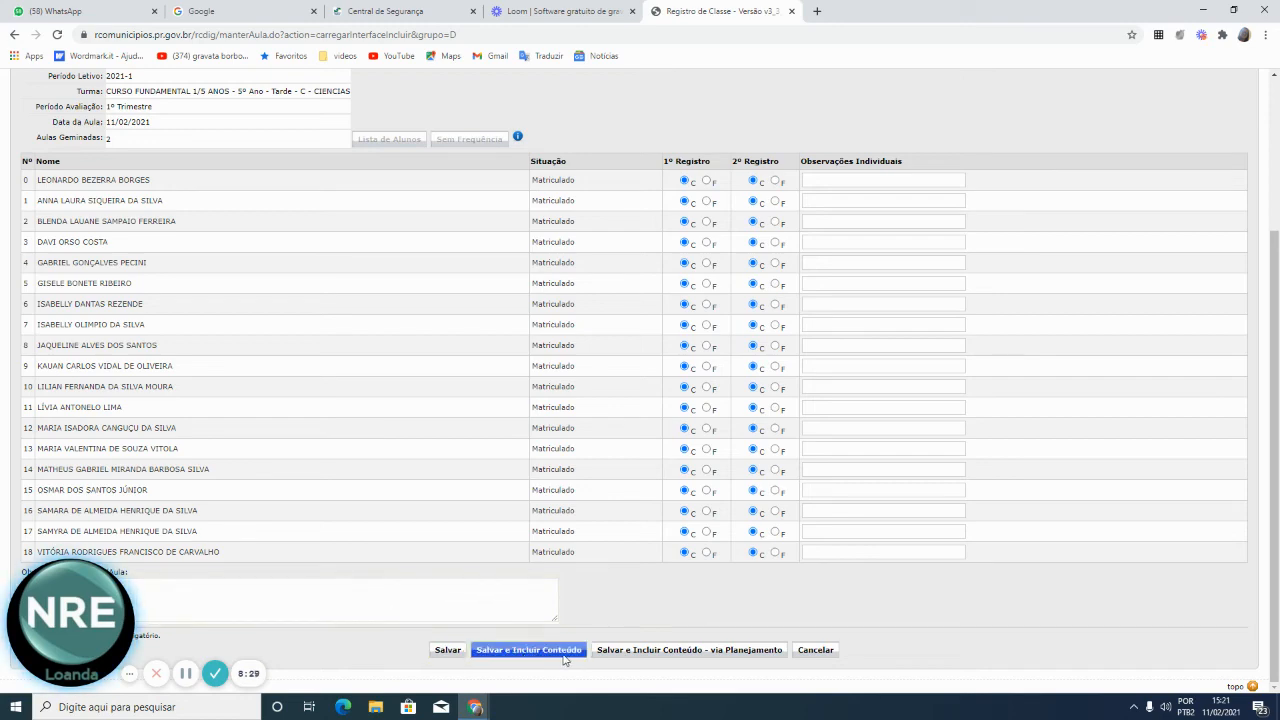
pyautogui.scroll(3, 433, 553)
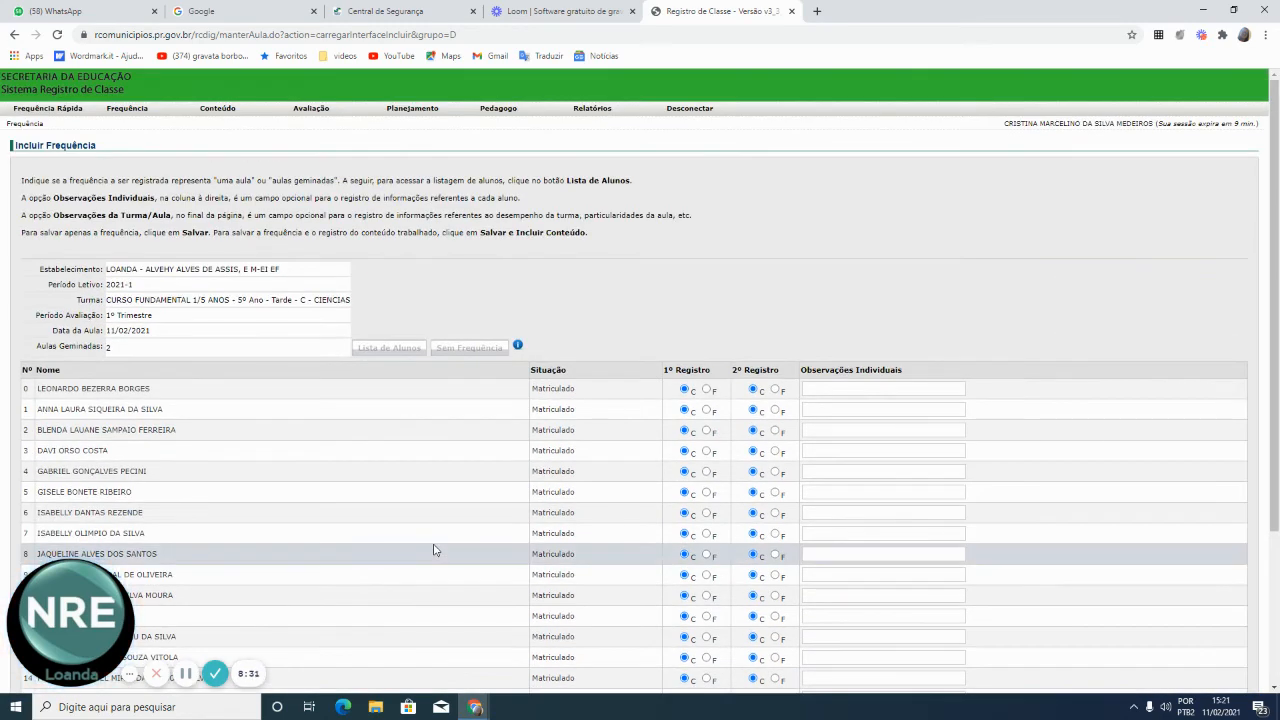
pyautogui.click(219, 109)
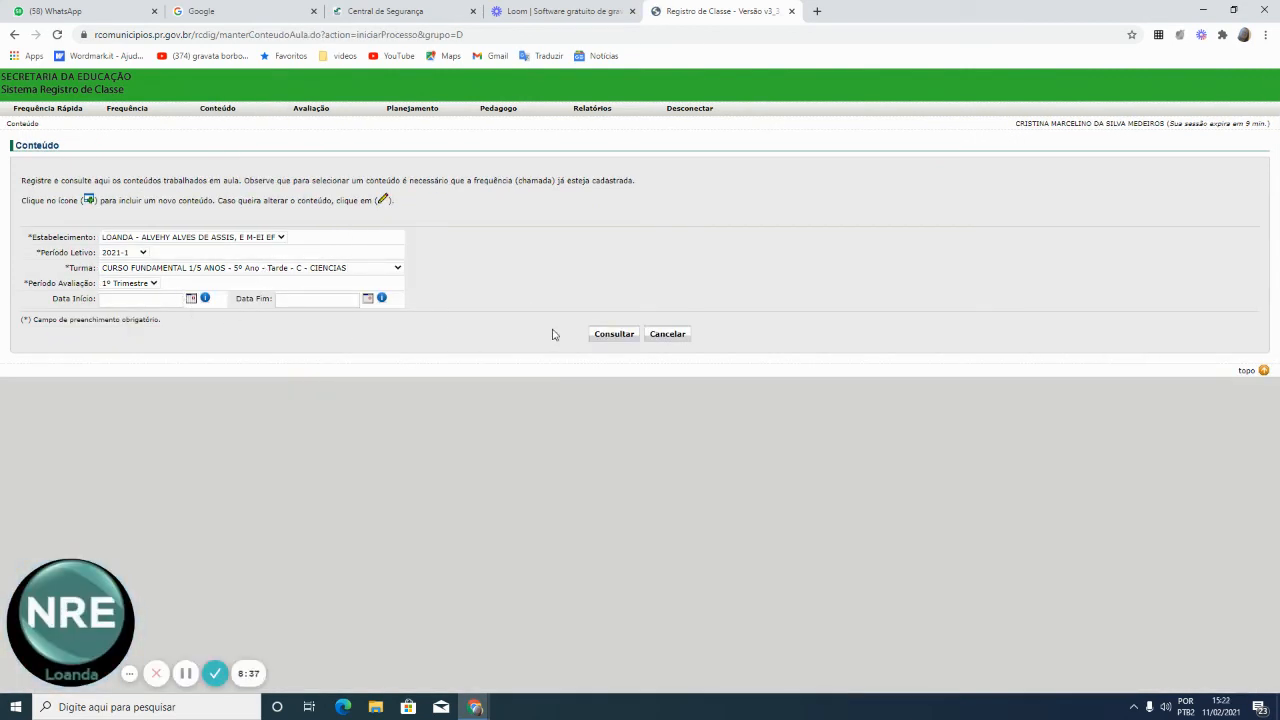
# List the Ciências 1º Trimestre contents, then reload the contents search form
pyautogui.click(614, 334)
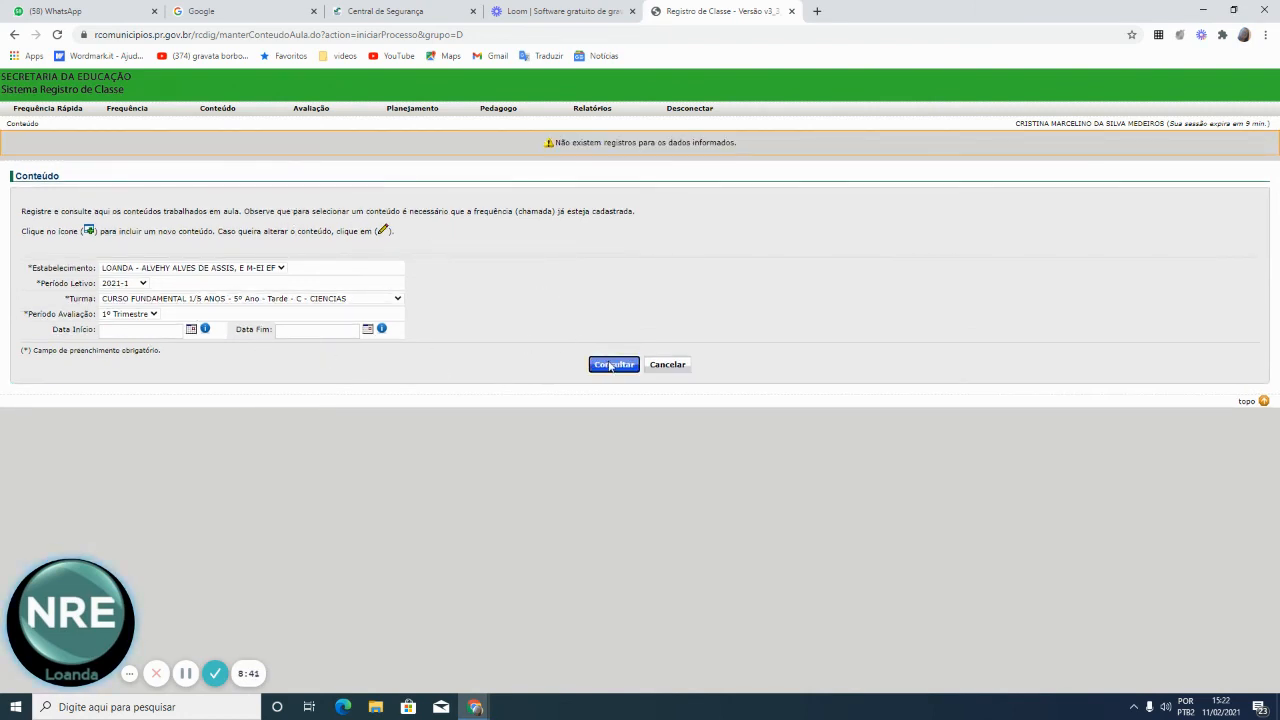
pyautogui.click(213, 110)
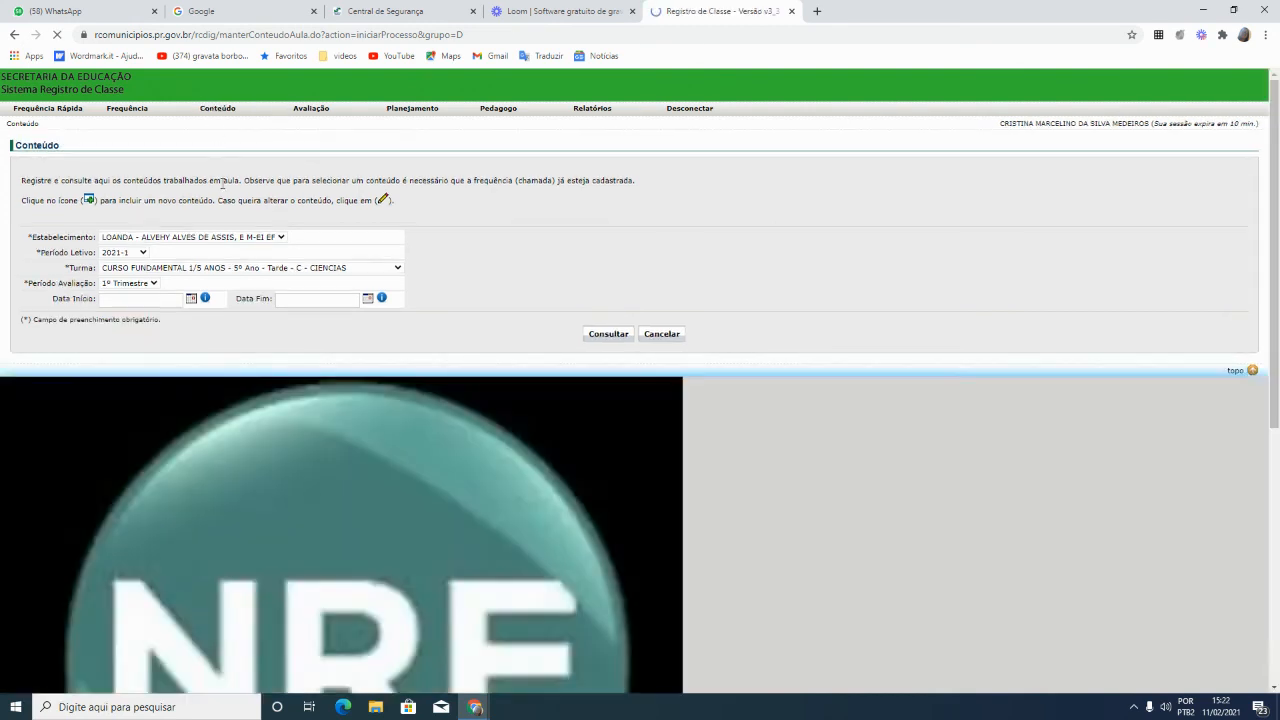
pyautogui.click(398, 268)
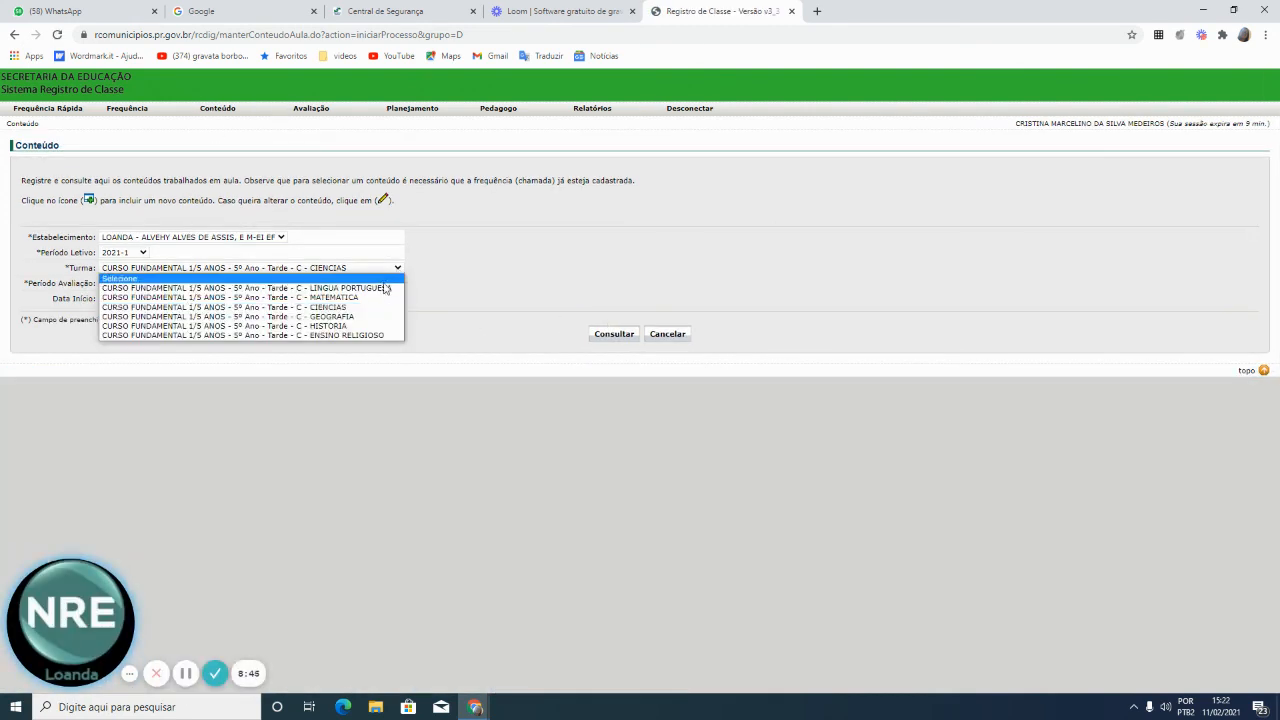
# List Língua Portuguesa 1º Trimestre contents and start a content entry for the 09/02/2021 lesson
pyautogui.click(370, 283)
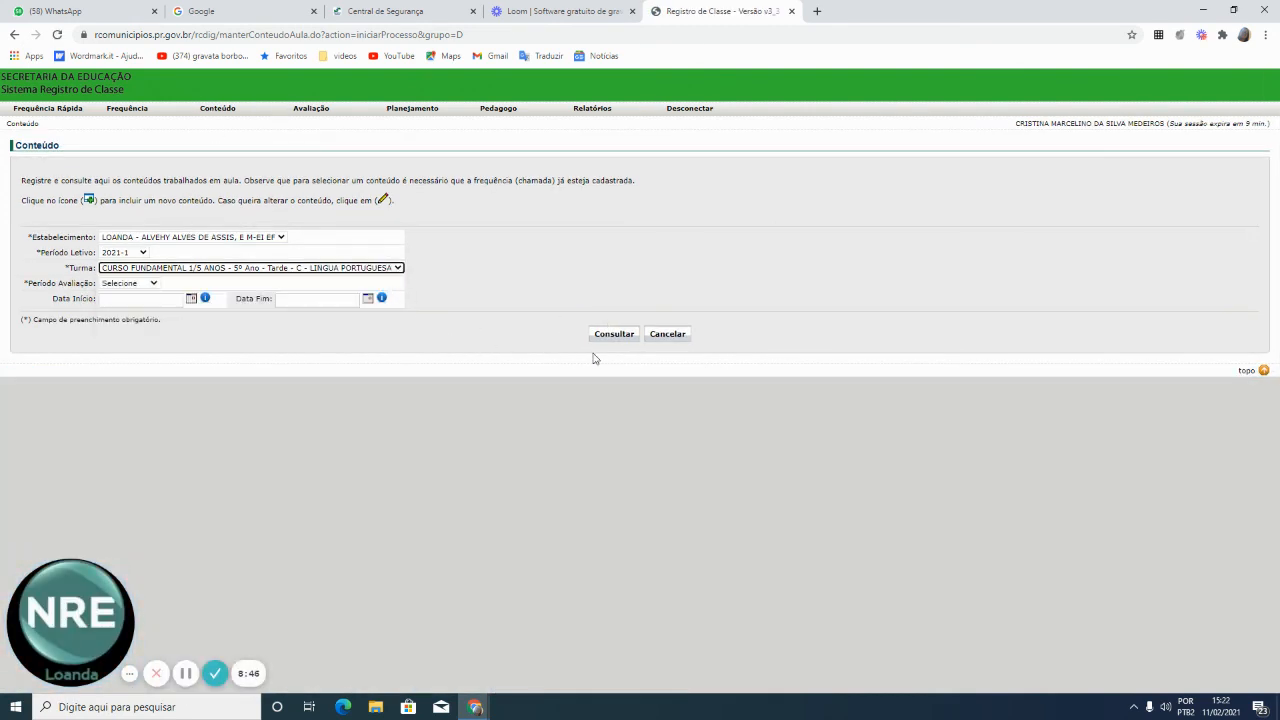
pyautogui.click(152, 283)
pyautogui.click(147, 304)
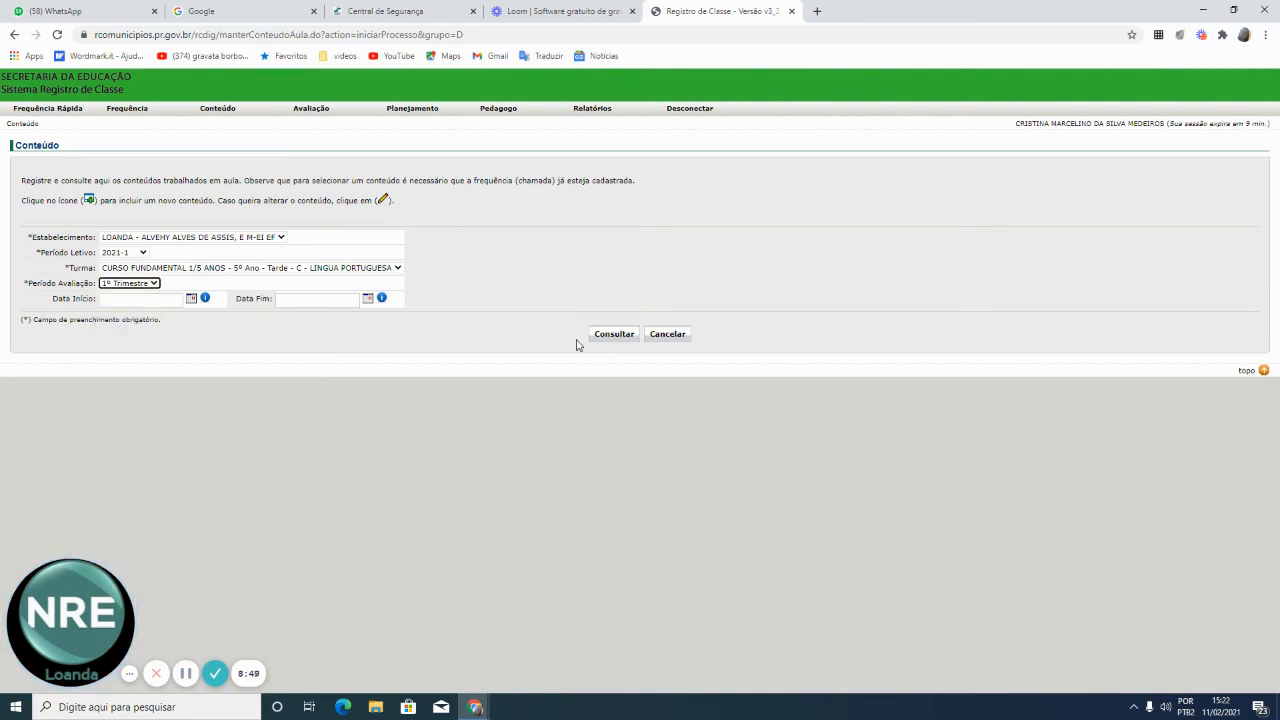
pyautogui.click(614, 334)
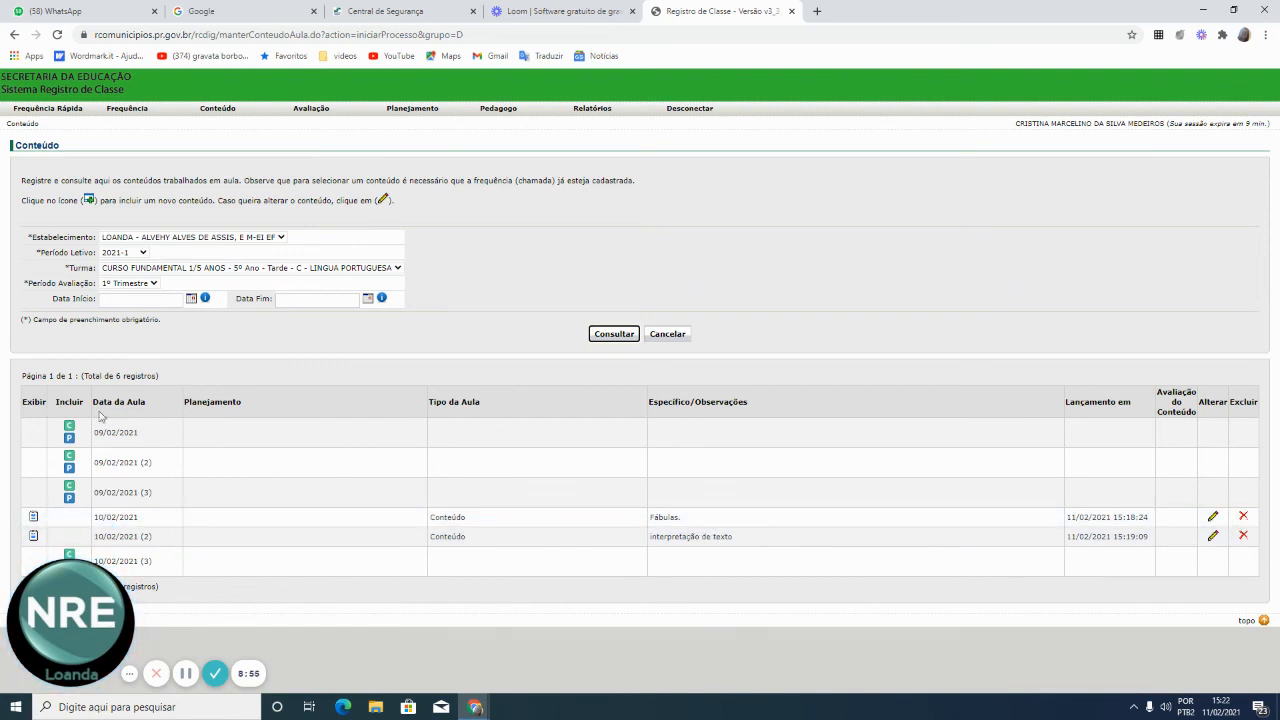
pyautogui.click(72, 438)
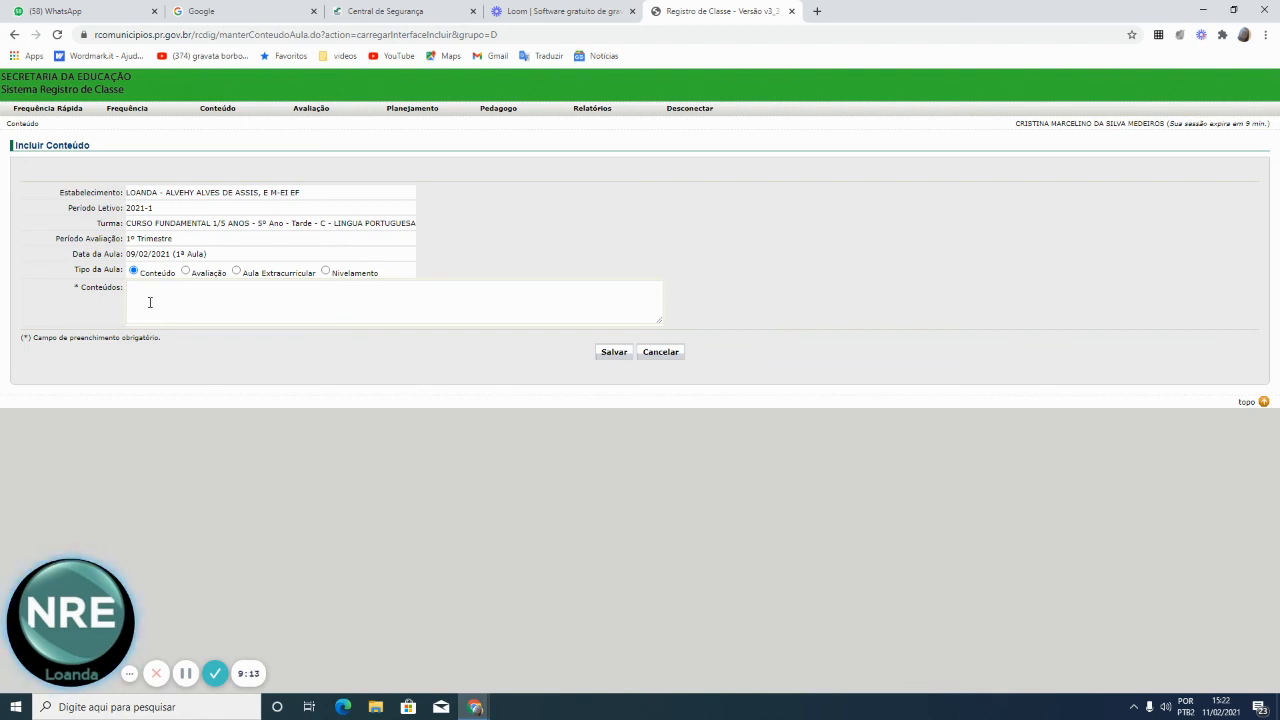
# List the Língua Portuguesa 1º Trimestre assessments (AV1, AV2, Recuperação), then return to Frequência
pyautogui.click(311, 109)
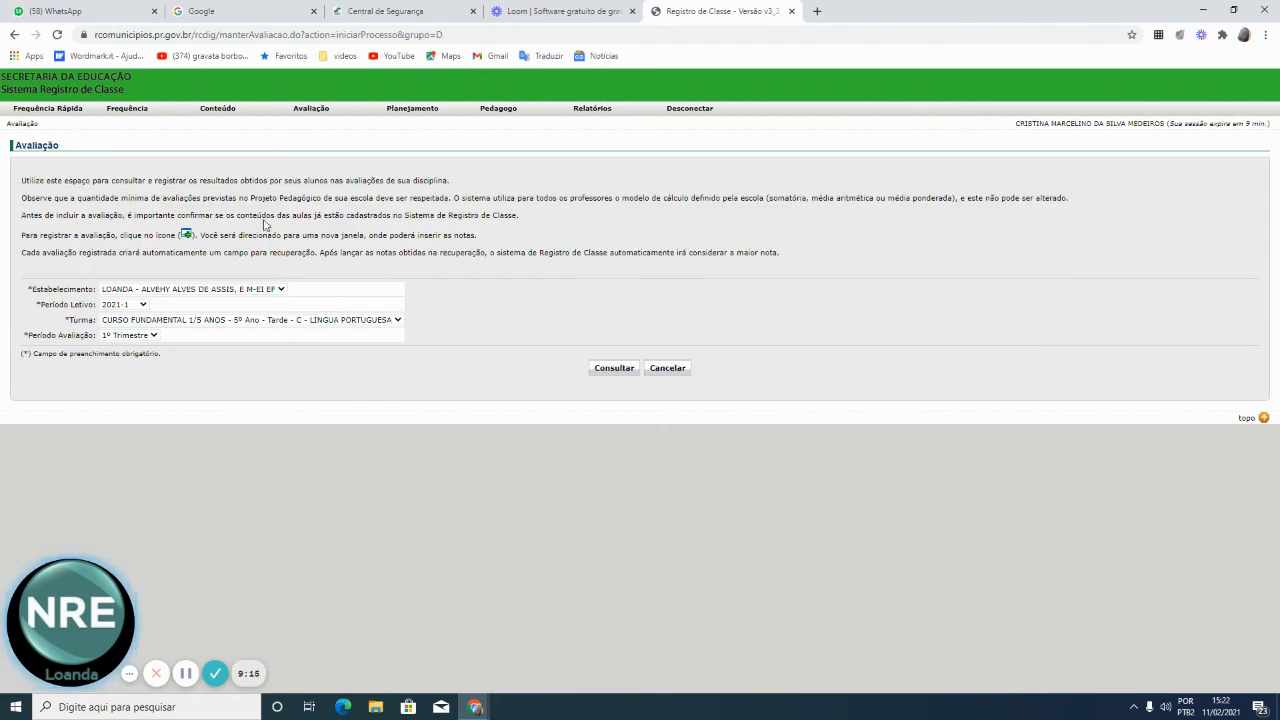
pyautogui.click(615, 370)
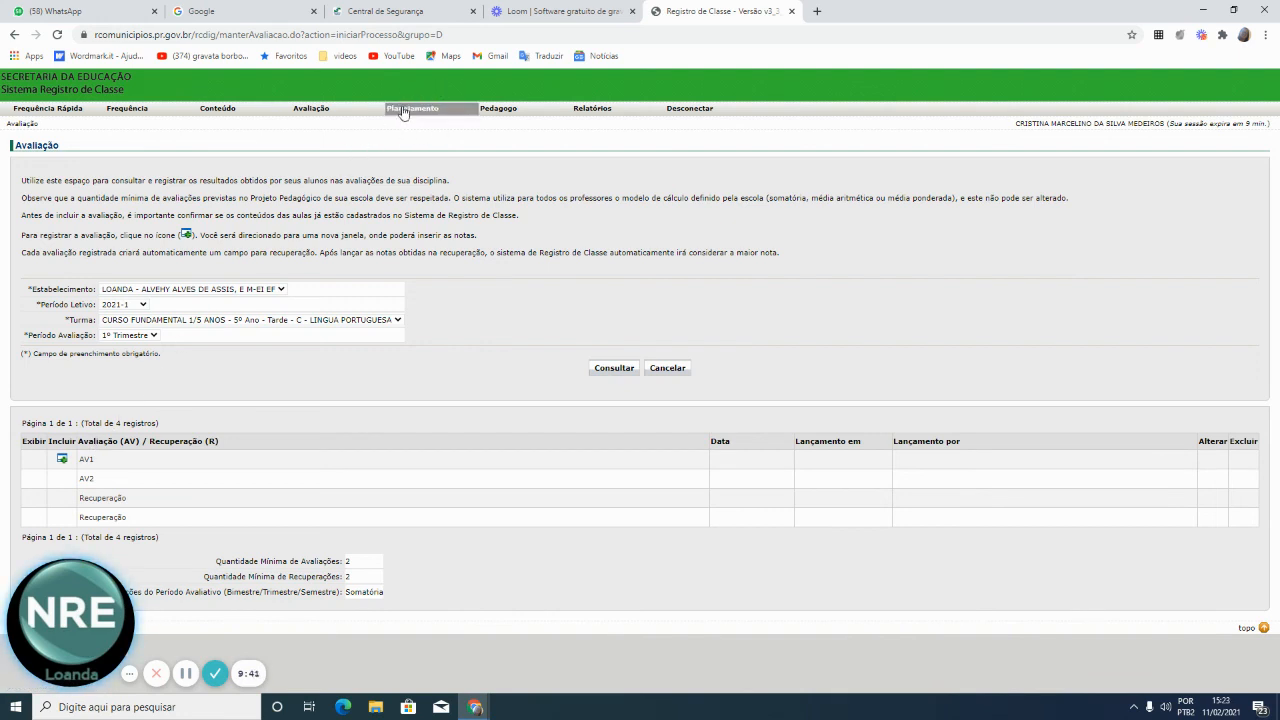
pyautogui.click(124, 110)
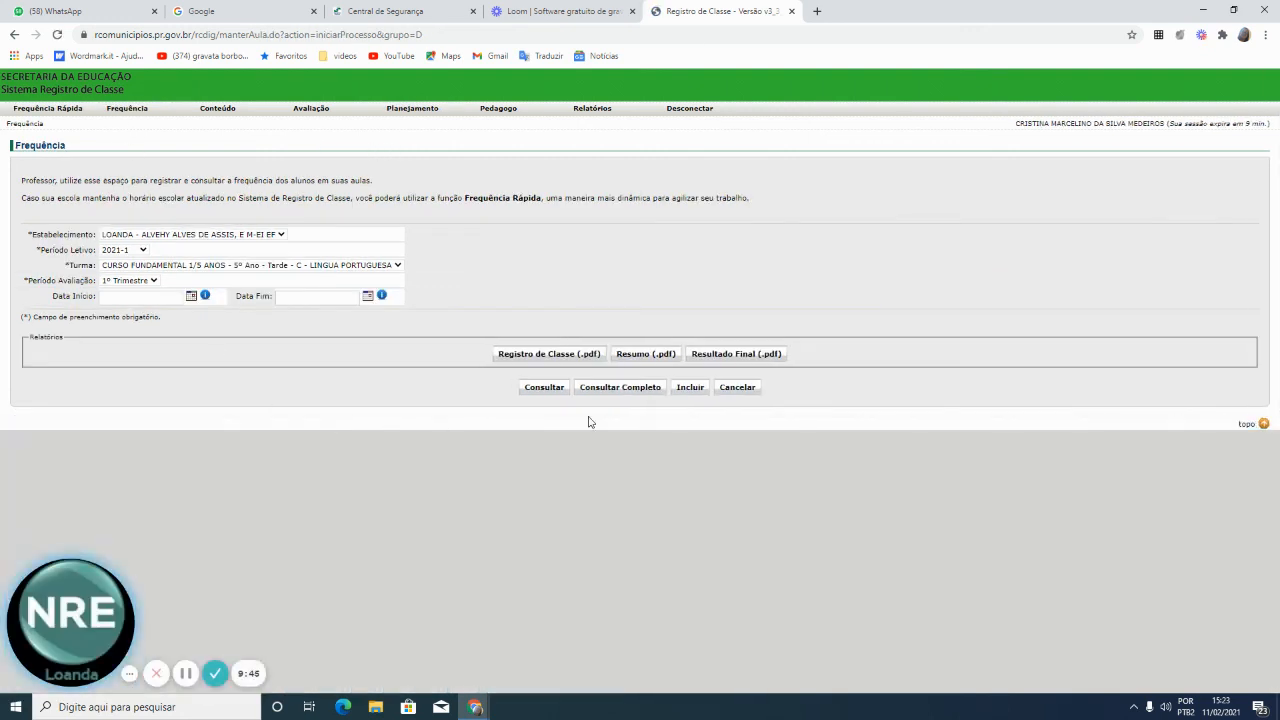